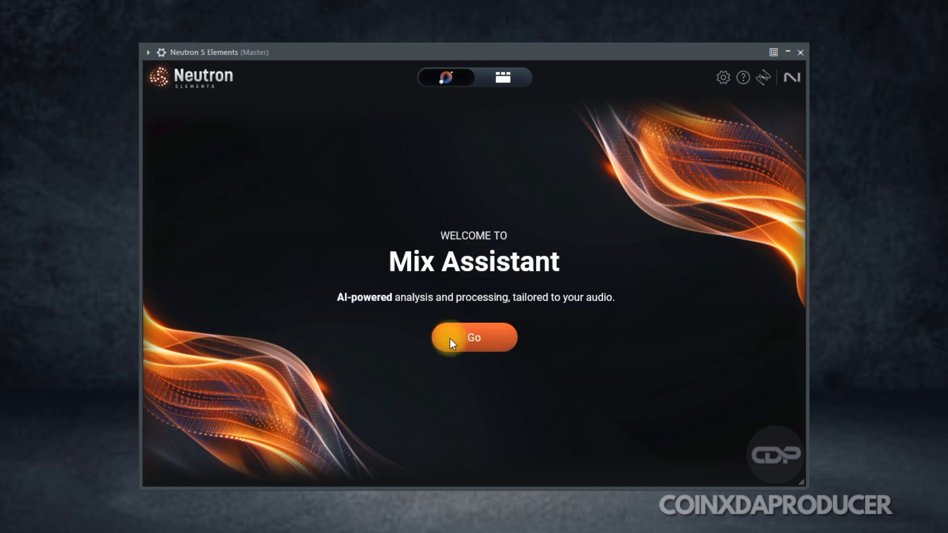
Run the Mix Assistant and browse the instrument categories, ending on All-Purpose.
click(478, 339)
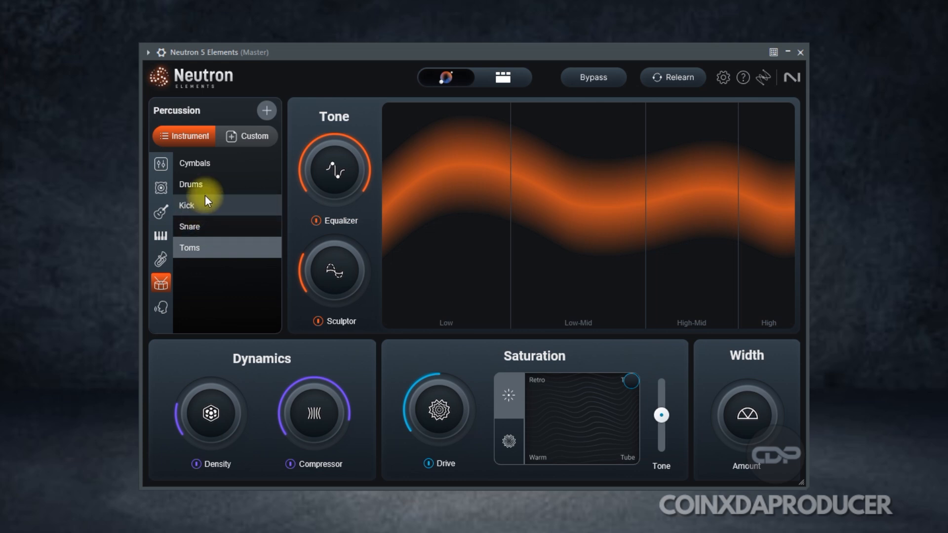
click(161, 313)
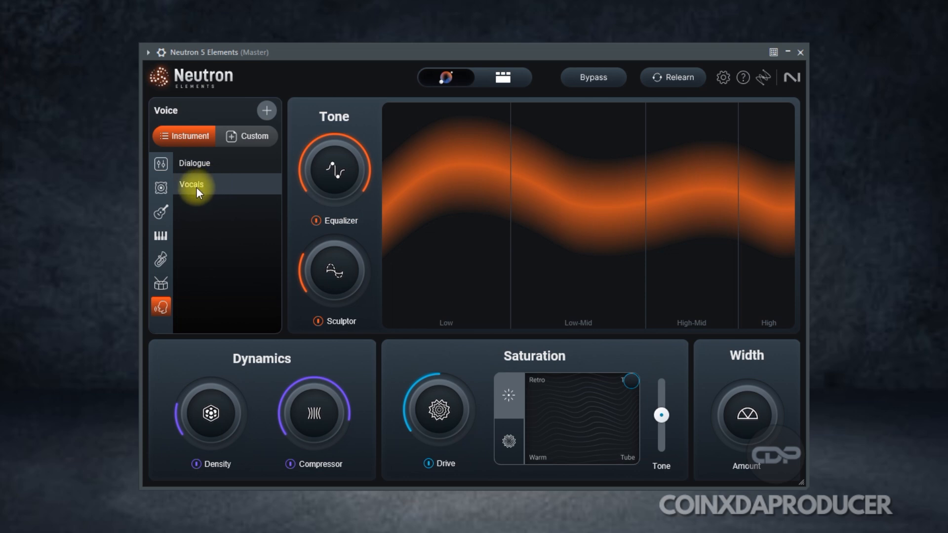
click(157, 260)
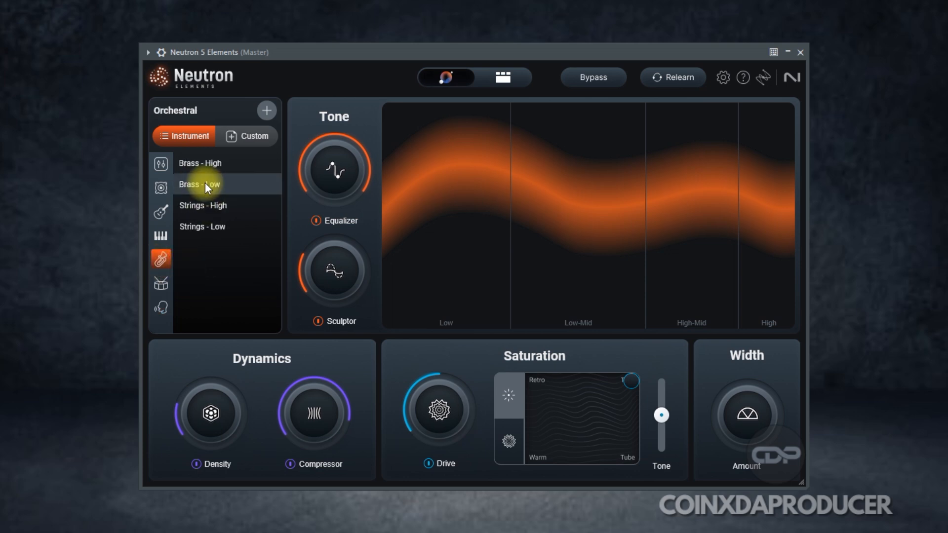
click(160, 235)
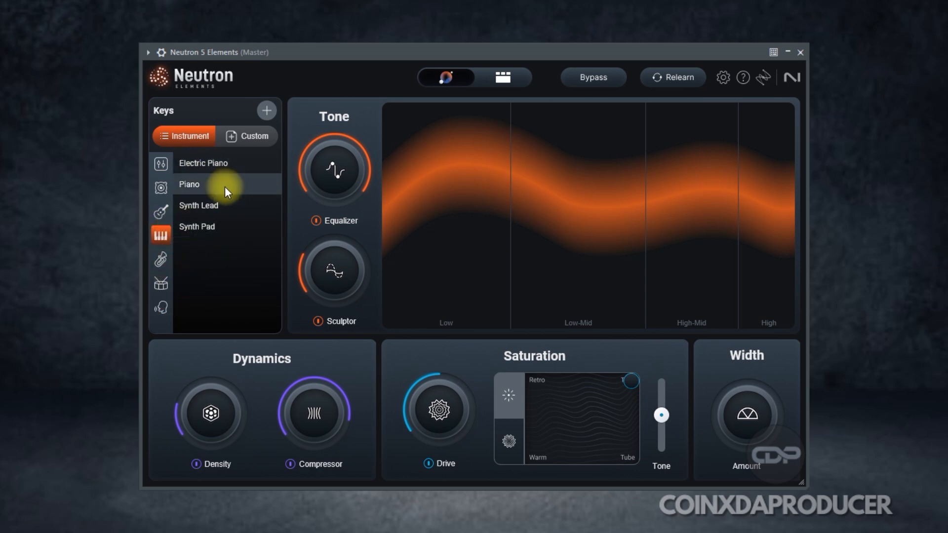
click(161, 213)
click(165, 185)
click(161, 162)
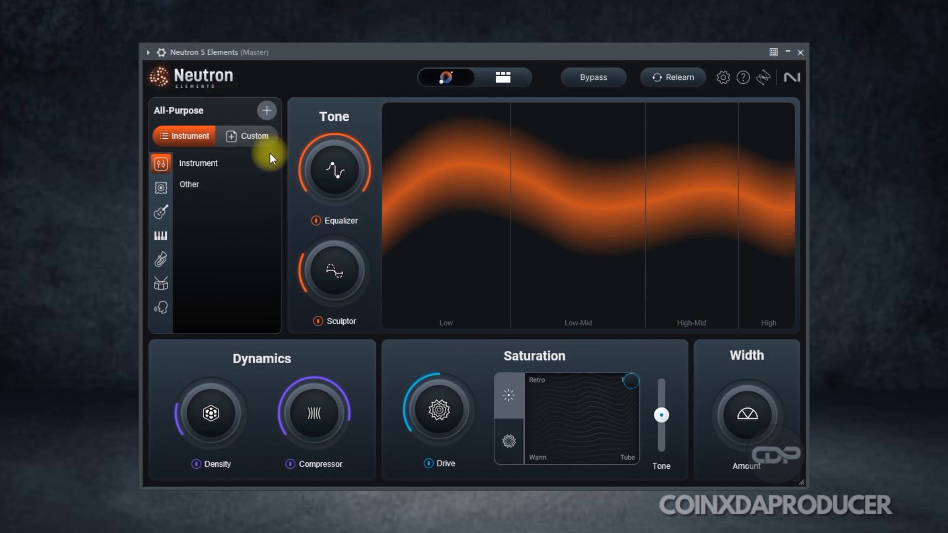
Adjust the Equalizer and Sculptor amount knobs and the Saturation Tone slider.
click(248, 136)
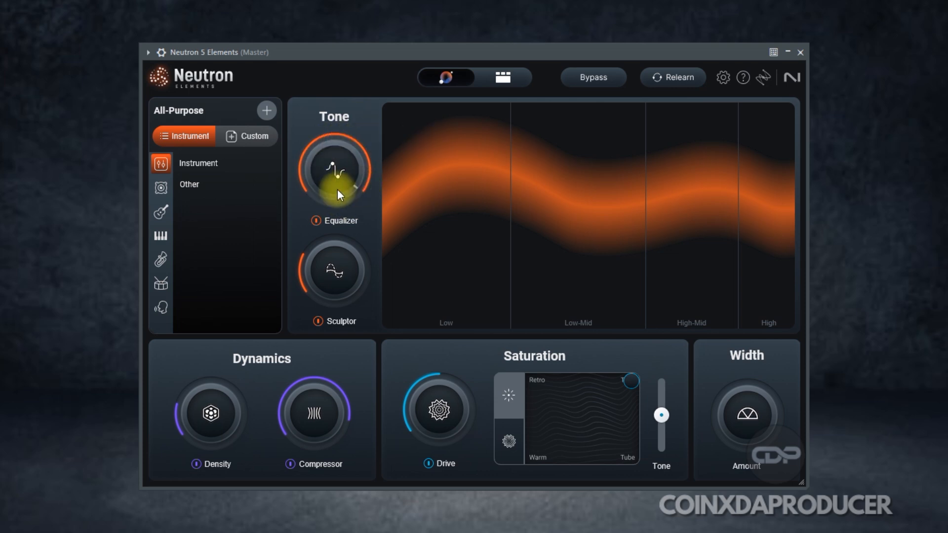
drag(336, 189, 322, 235)
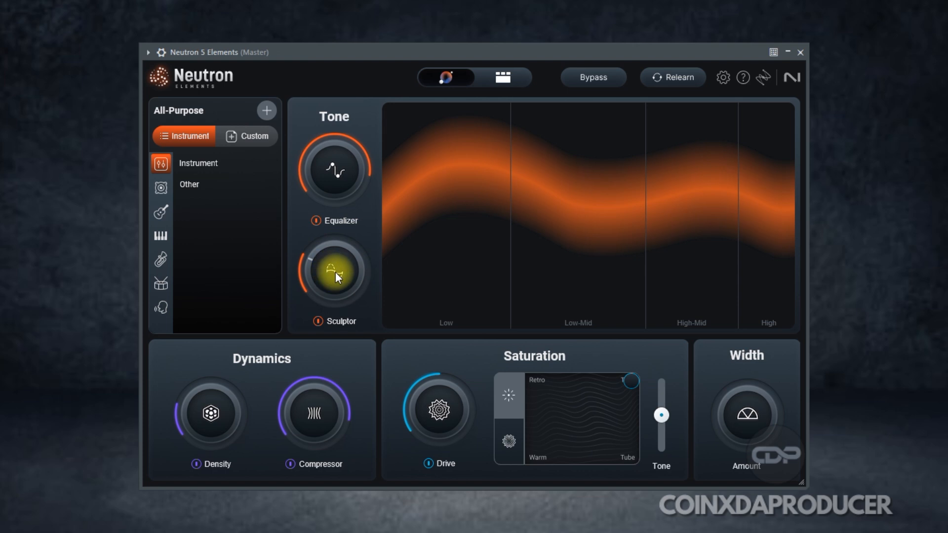
mouse_move(336, 272)
mouse_down()
mouse_move(338, 280)
mouse_move(277, 213)
mouse_move(283, 291)
mouse_move(281, 277)
mouse_up()
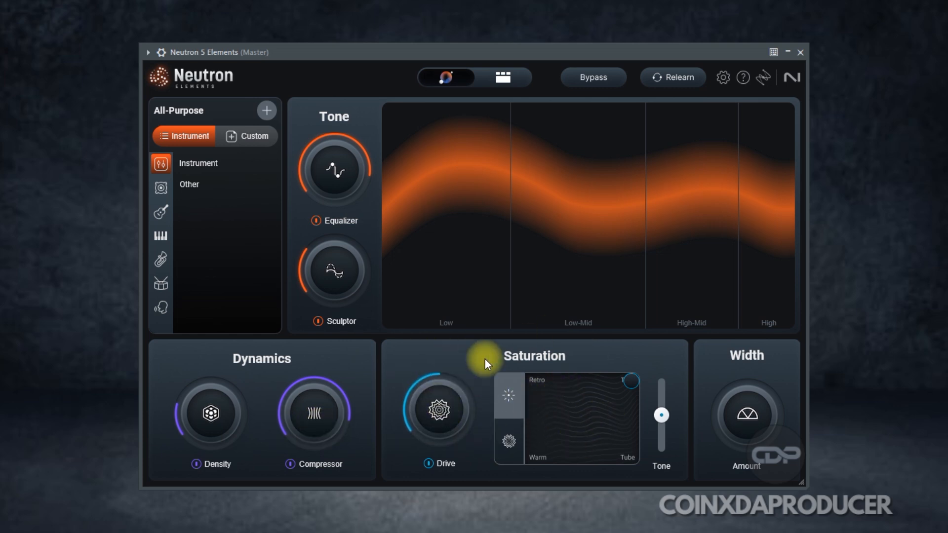
click(663, 420)
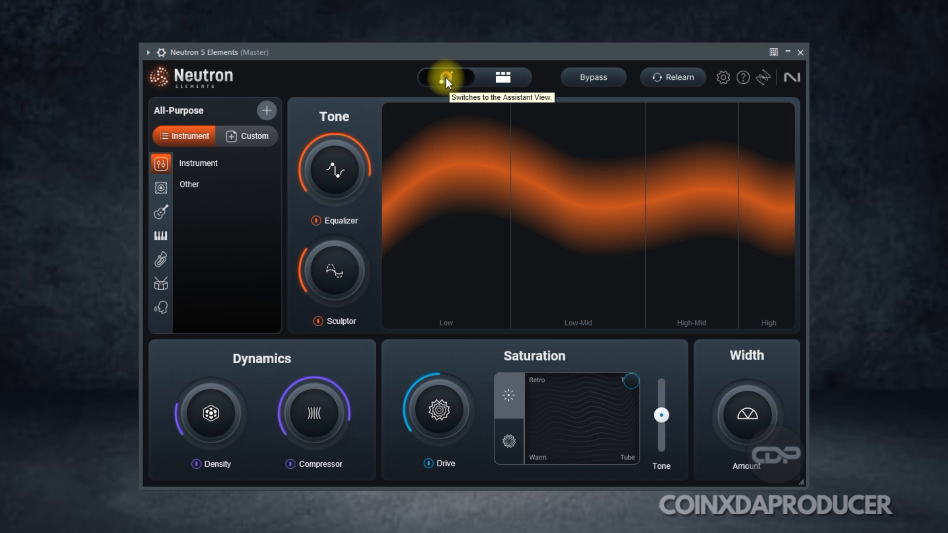
Open the component view, then return to the Assistant view.
click(507, 80)
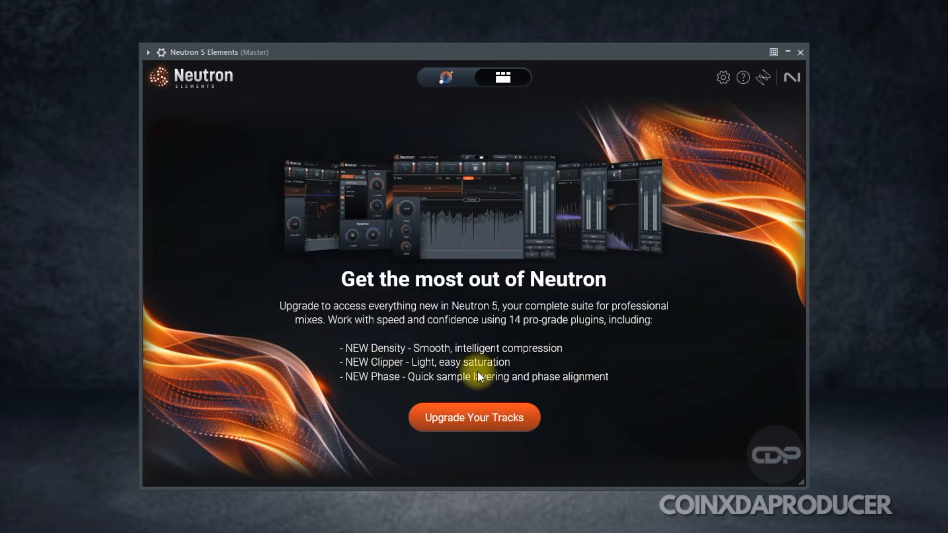
click(444, 92)
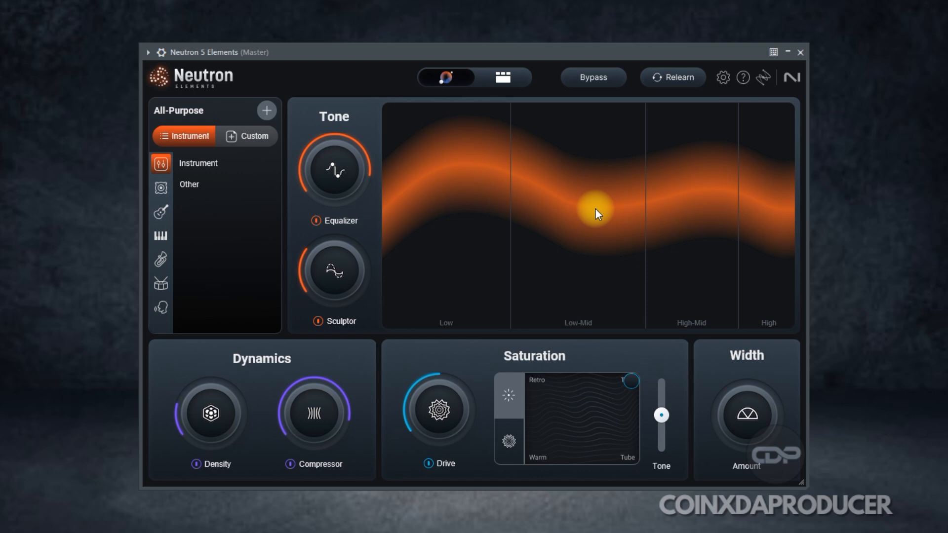
Start a Relearn of the mix and cancel it.
click(662, 74)
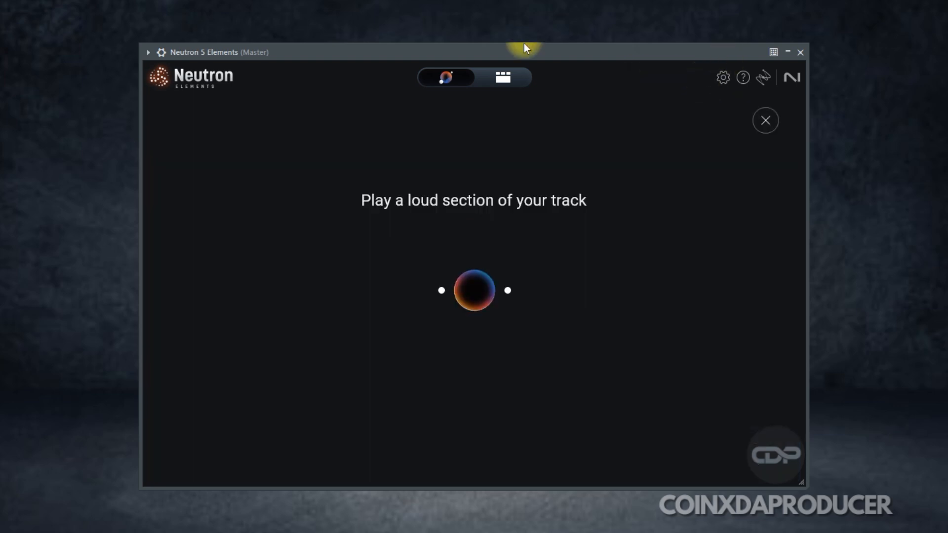
click(757, 124)
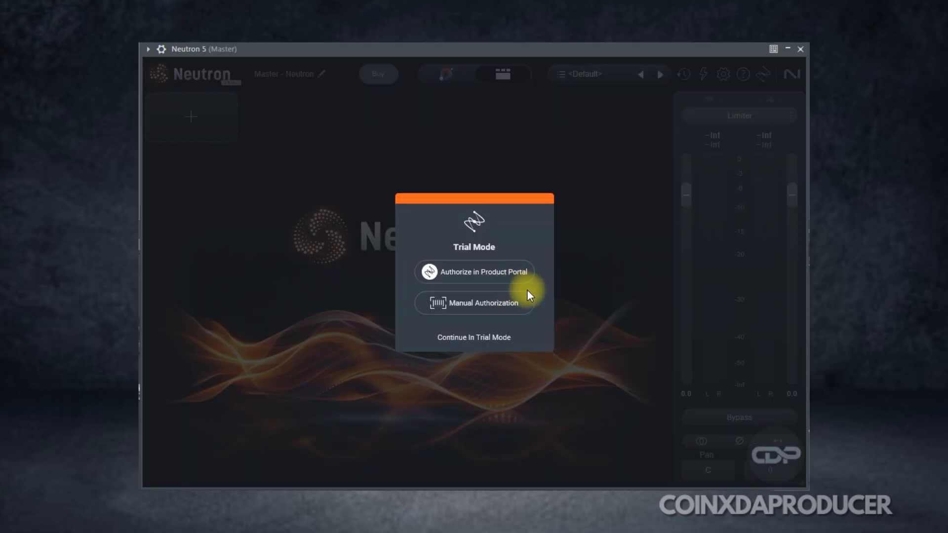
Continue Neutron 5 in trial mode and run the Mix Assistant on a loud section of the track.
click(480, 340)
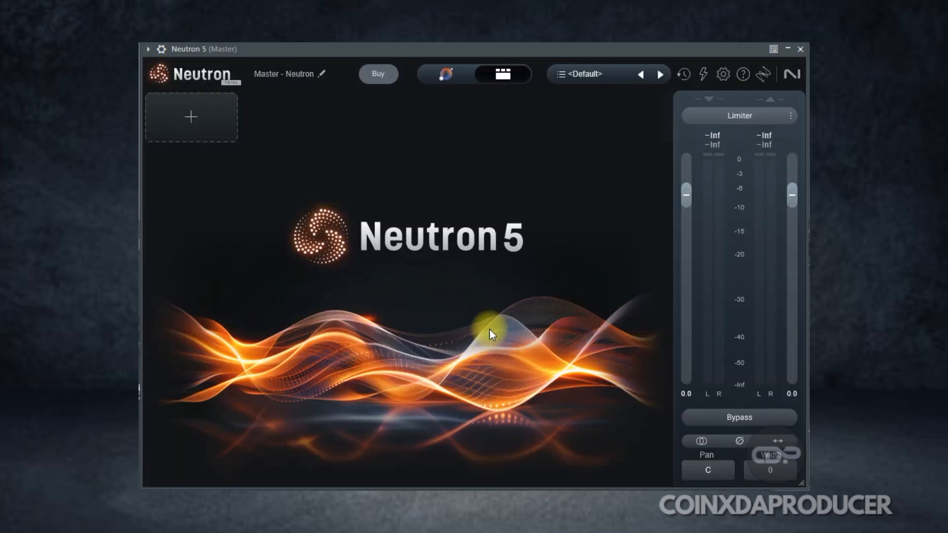
click(452, 81)
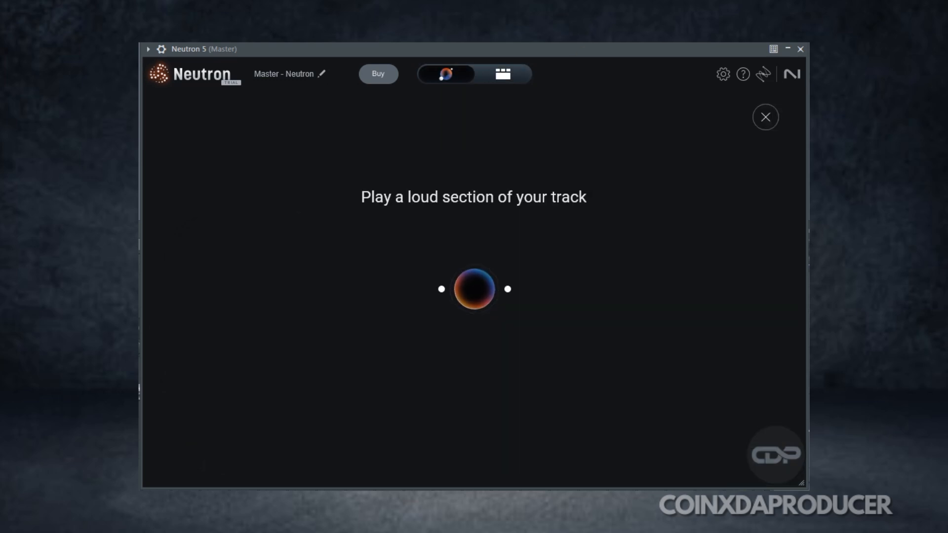
key(F9)
click(643, 73)
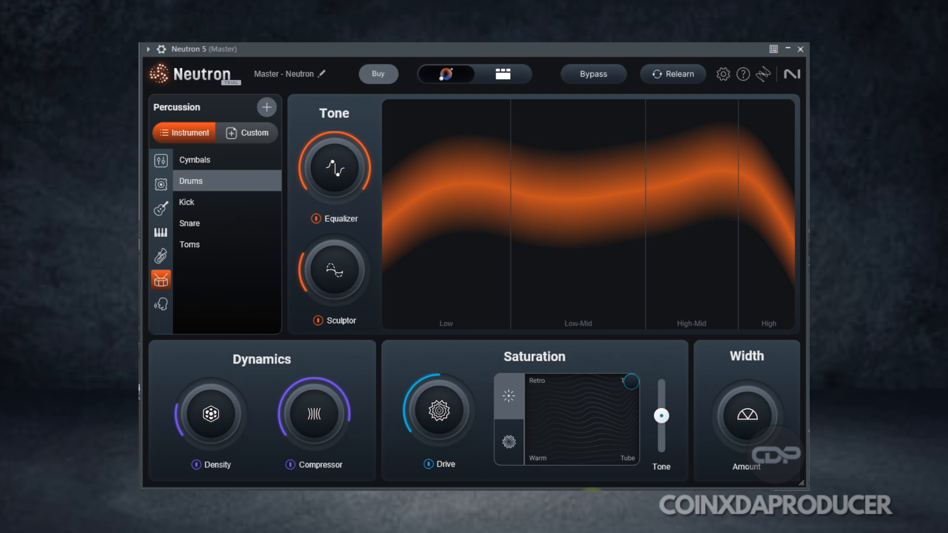
Check the generated modules in the component view and turn down the Equalizer amount.
click(500, 75)
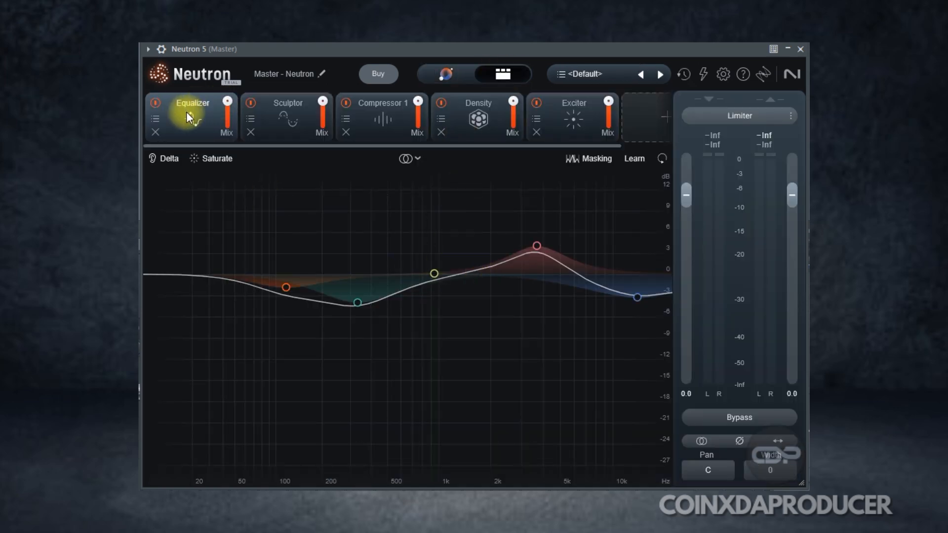
click(451, 73)
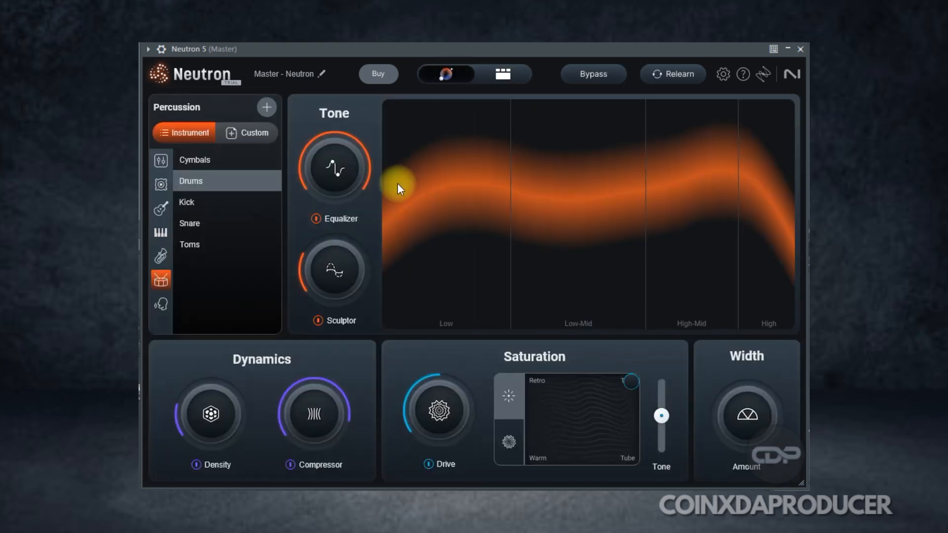
drag(339, 170, 319, 218)
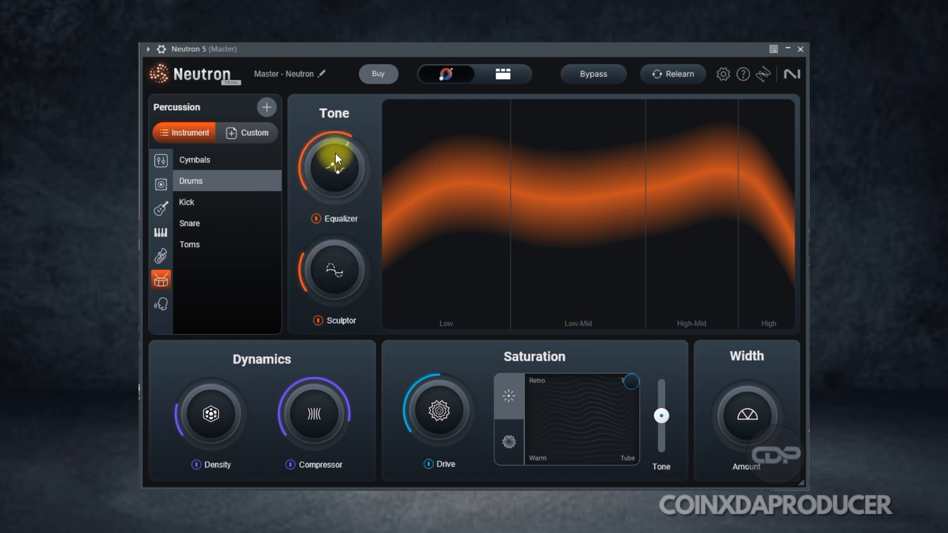
Turn the Equalizer amount back up and reopen the component view.
click(503, 75)
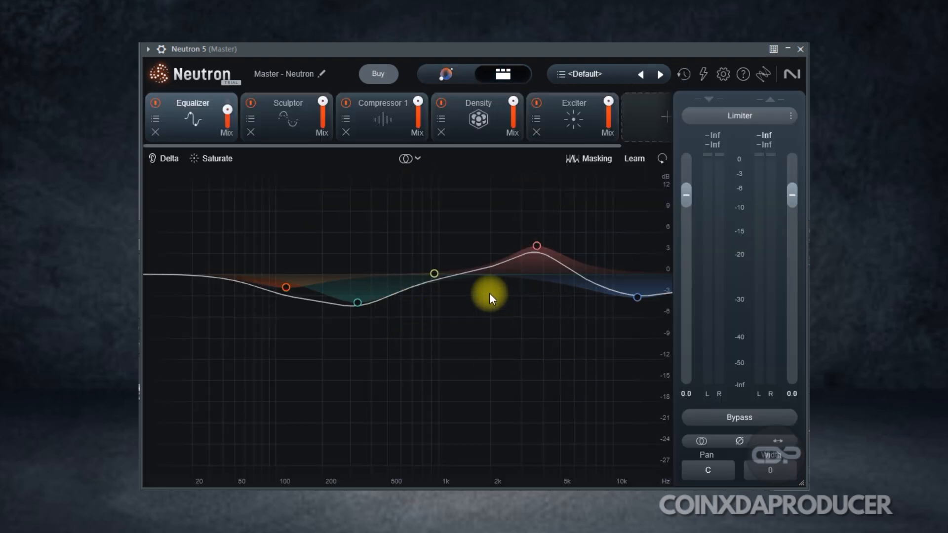
click(447, 74)
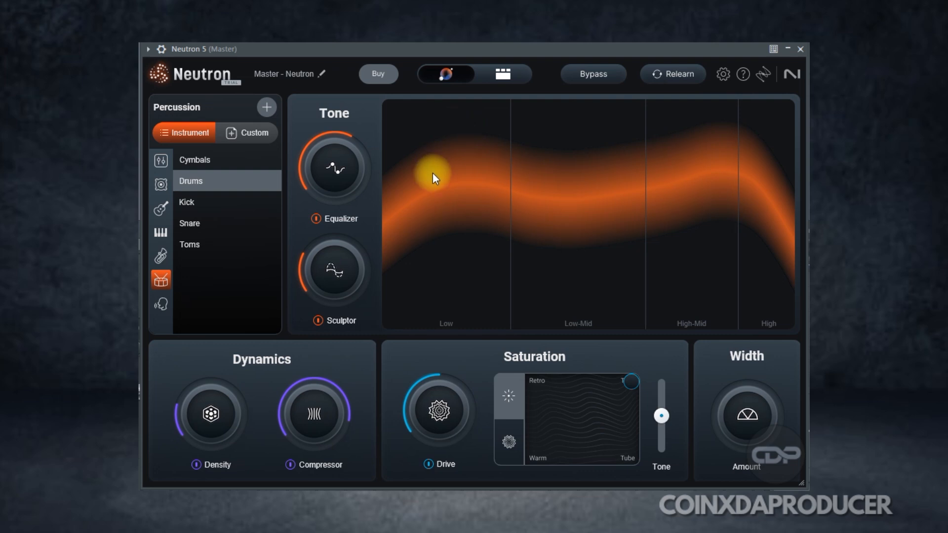
drag(329, 178, 372, 43)
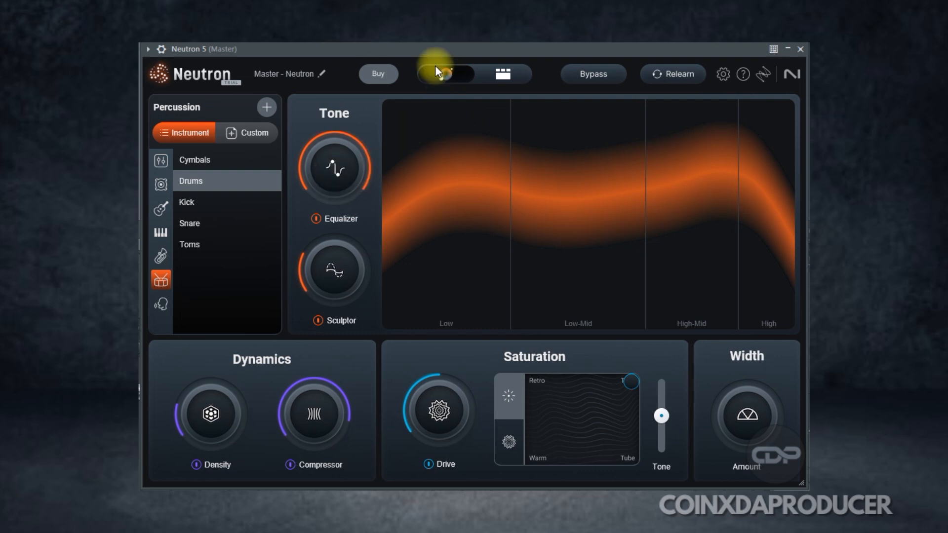
click(503, 74)
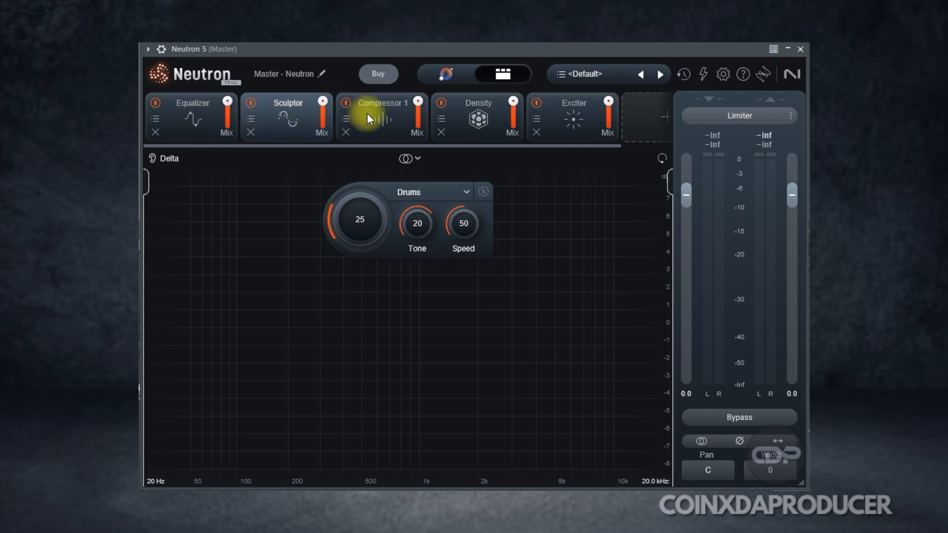
Inspect the Phase module's display source options on the trumpet instance.
click(567, 117)
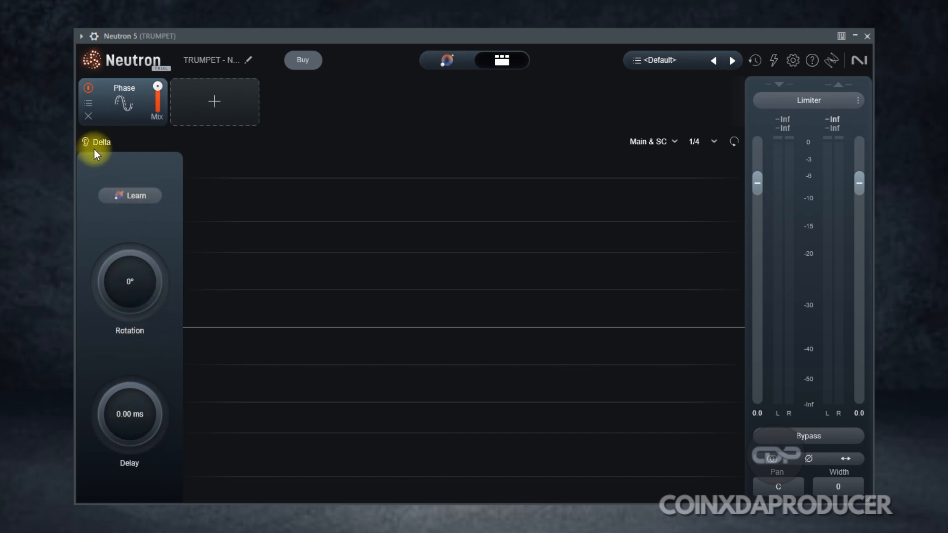
click(673, 142)
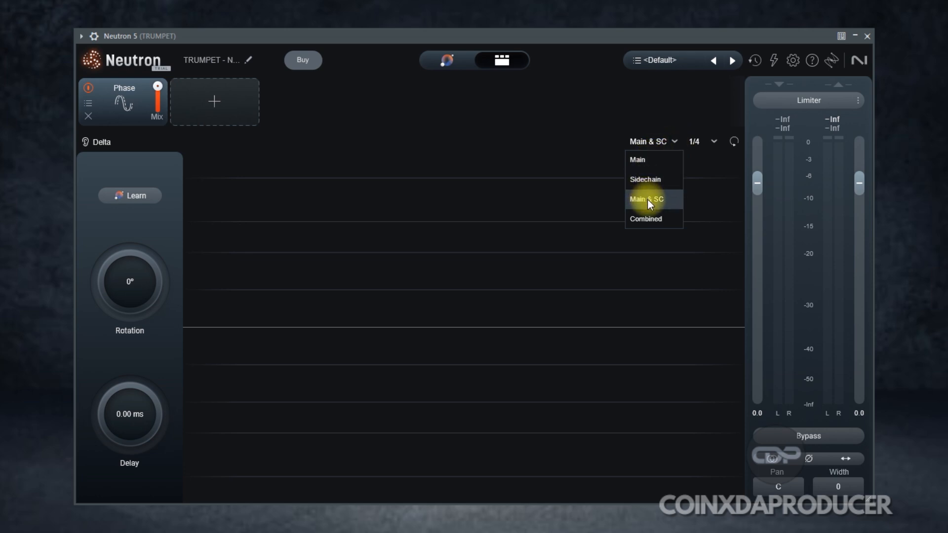
click(708, 216)
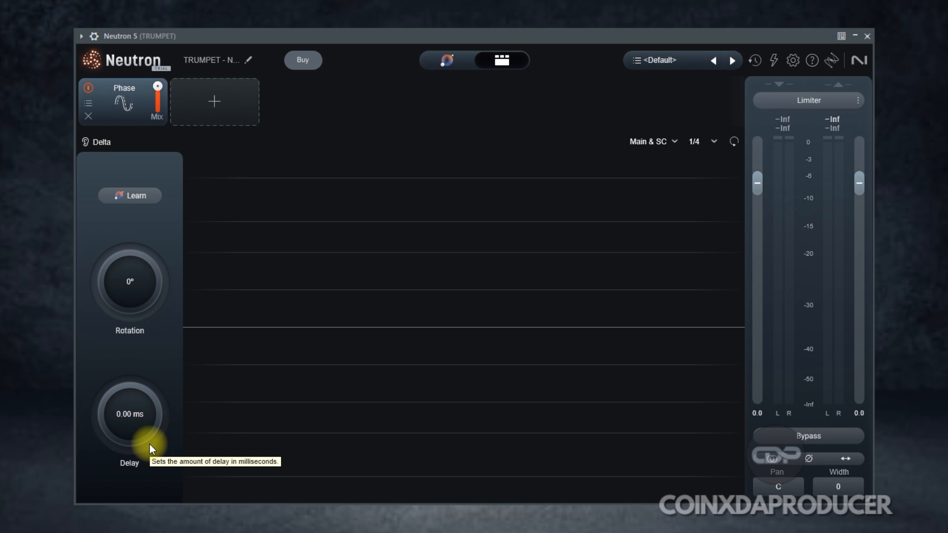
Switch the Phase display source to Main, then to Sidechain.
click(675, 142)
click(651, 161)
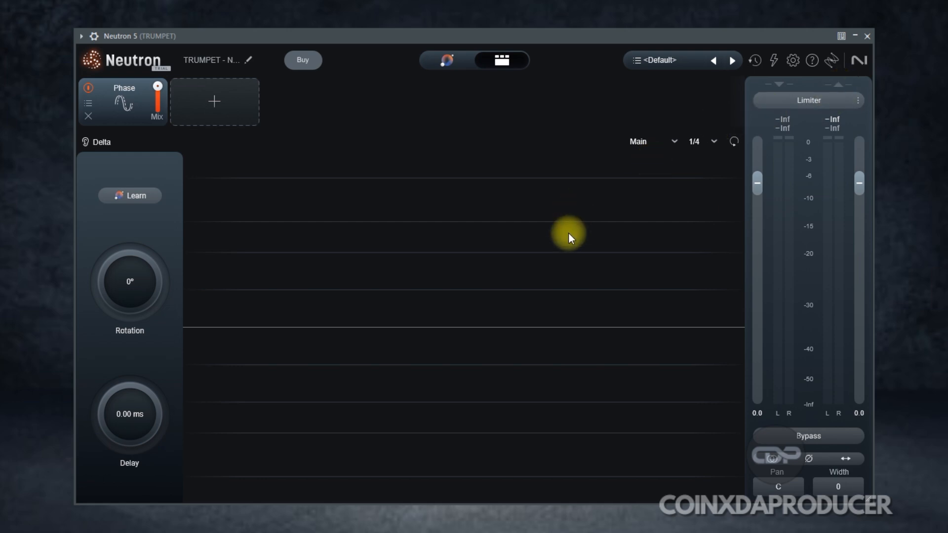
click(674, 141)
click(660, 175)
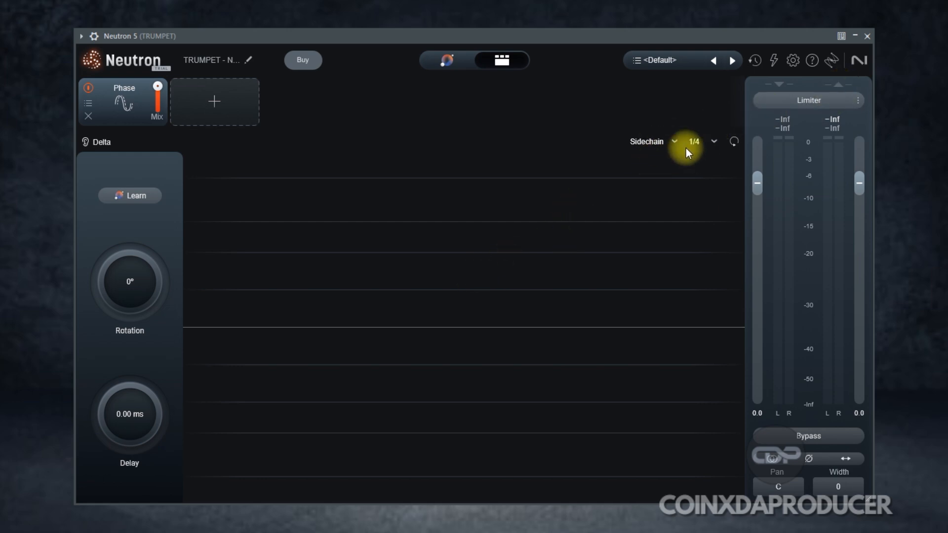
Set the Phase display's time window to 1 bar.
click(672, 142)
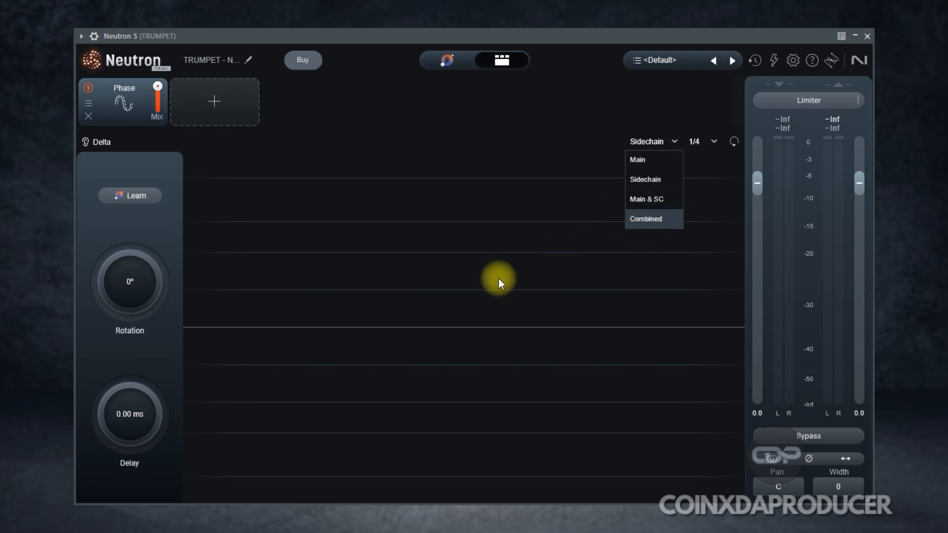
click(500, 264)
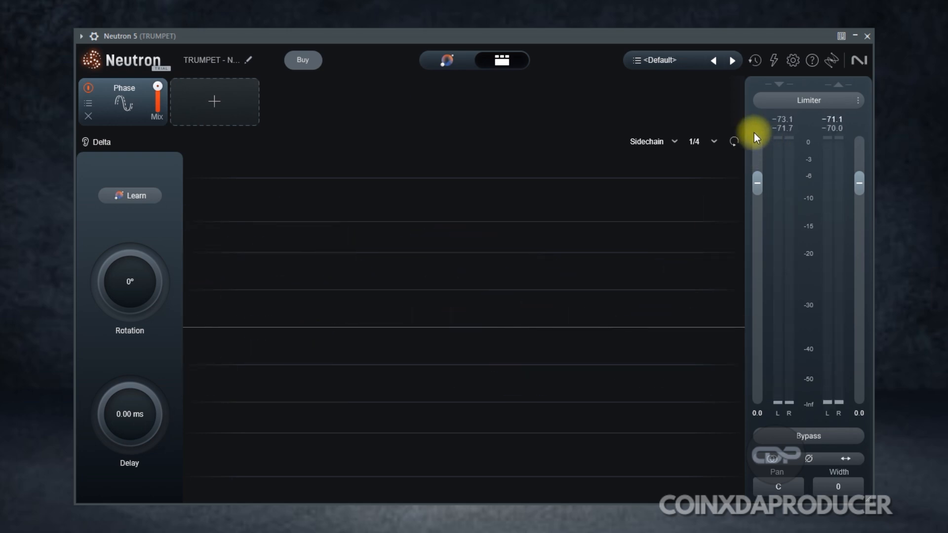
click(716, 142)
click(703, 238)
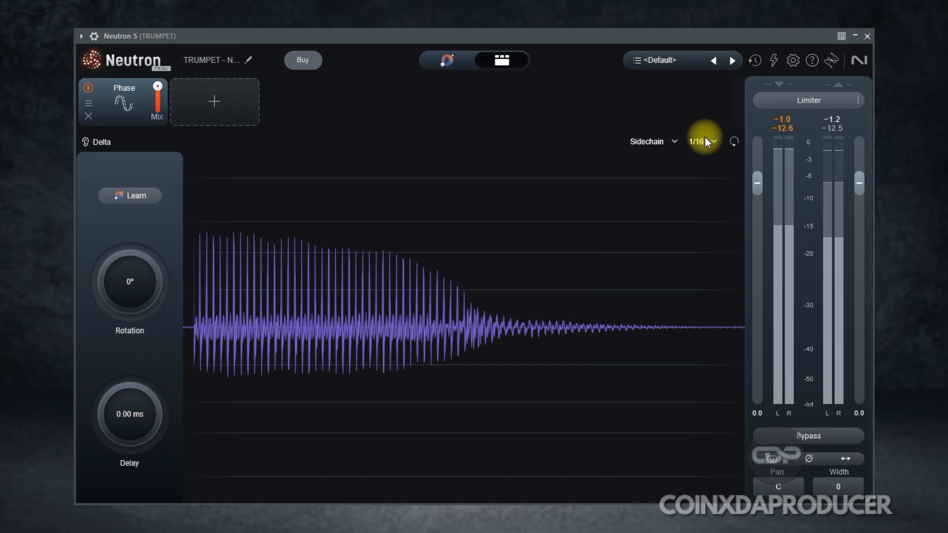
click(705, 142)
click(705, 157)
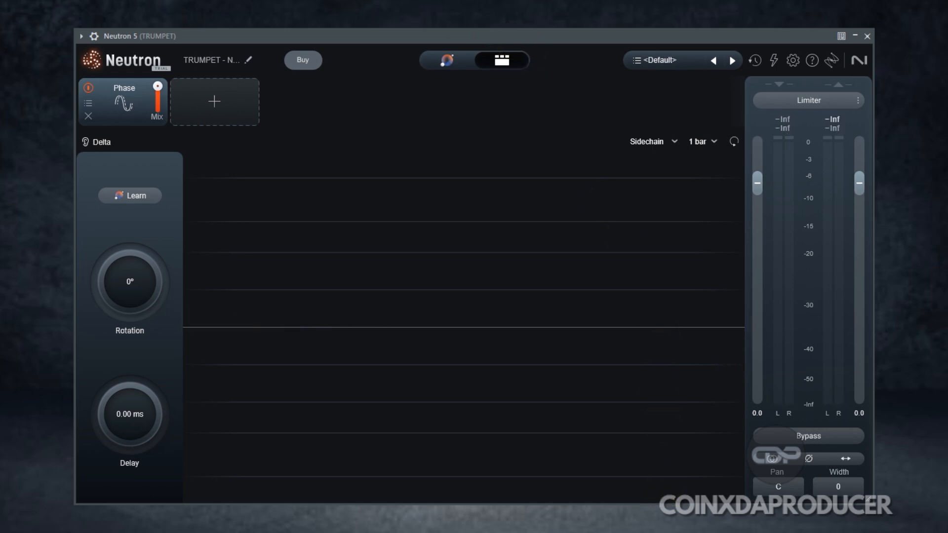
Open the playlist to view the trumpet and drum tracks, then close it.
key(F5)
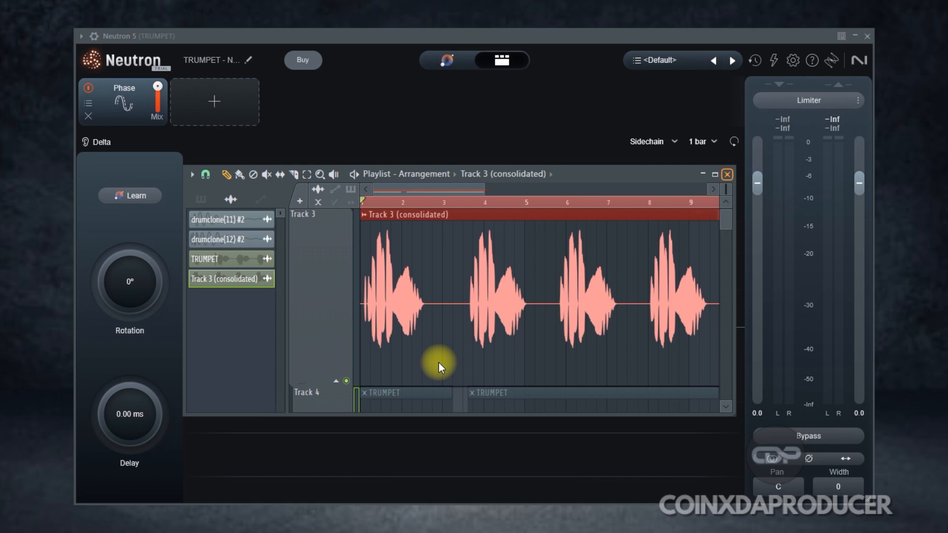
click(728, 175)
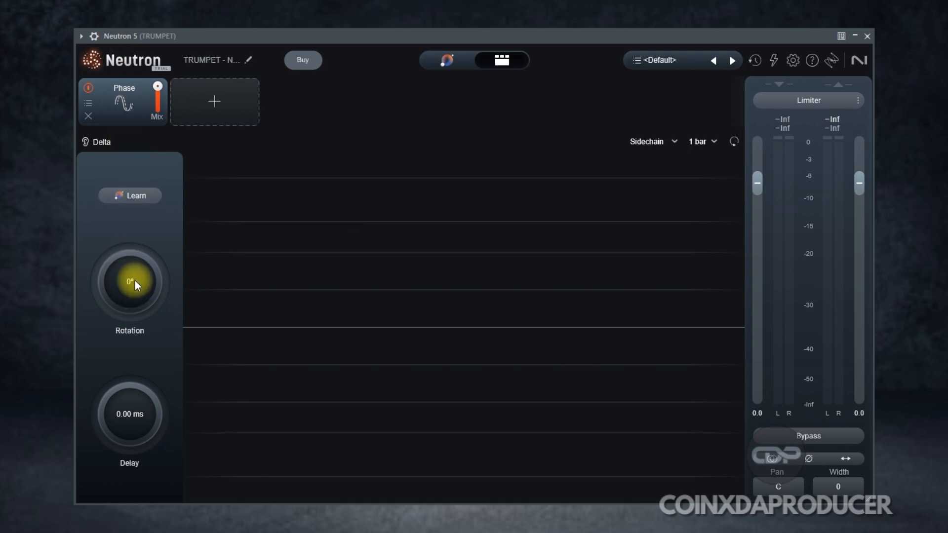
Play the project and use Learn to automatically set the trumpet's phase rotation.
key(space)
click(129, 197)
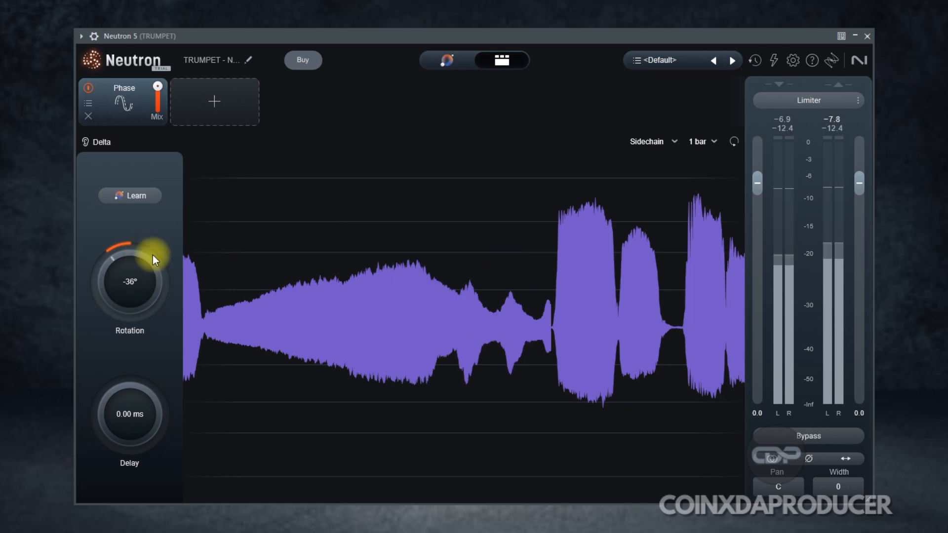
Stop Learn on the Phase module, then toggle global Bypass on and off twice to compare the aligned trumpet.
click(141, 195)
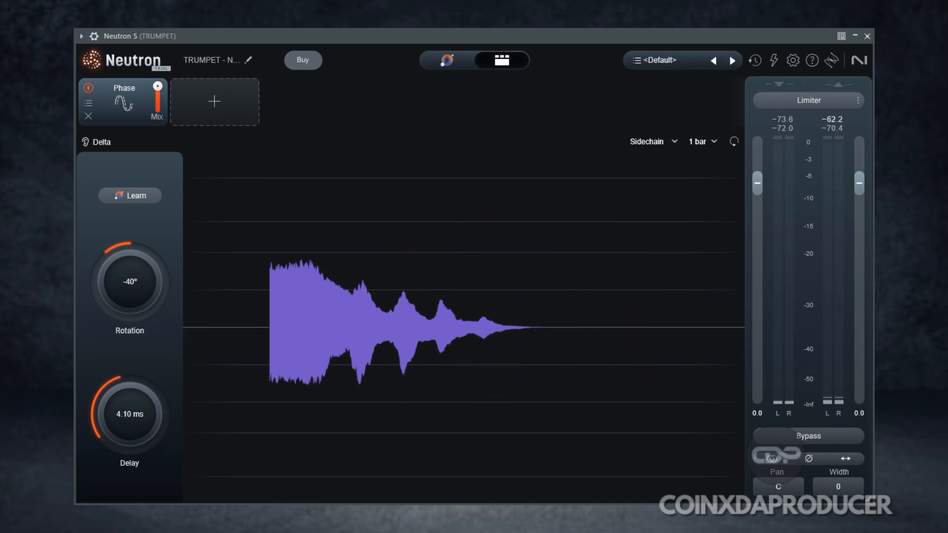
click(815, 435)
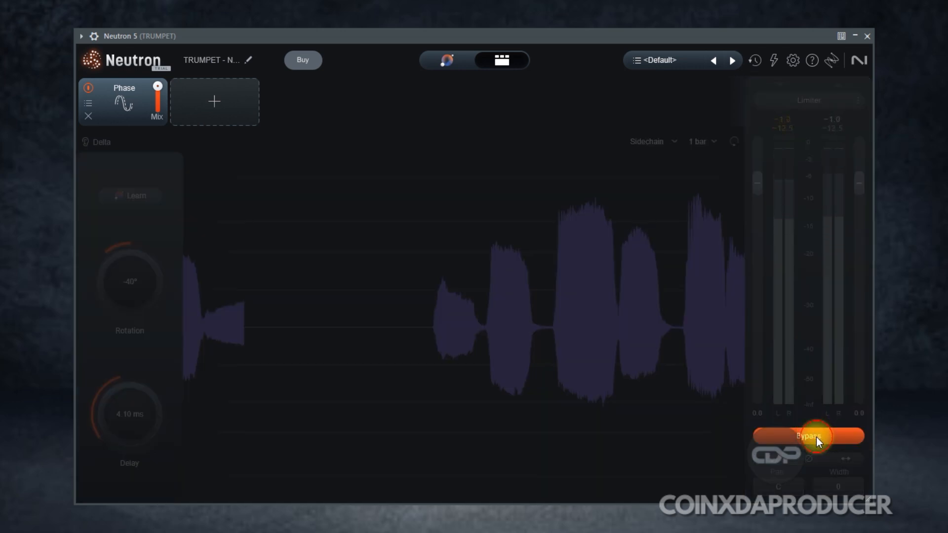
click(816, 437)
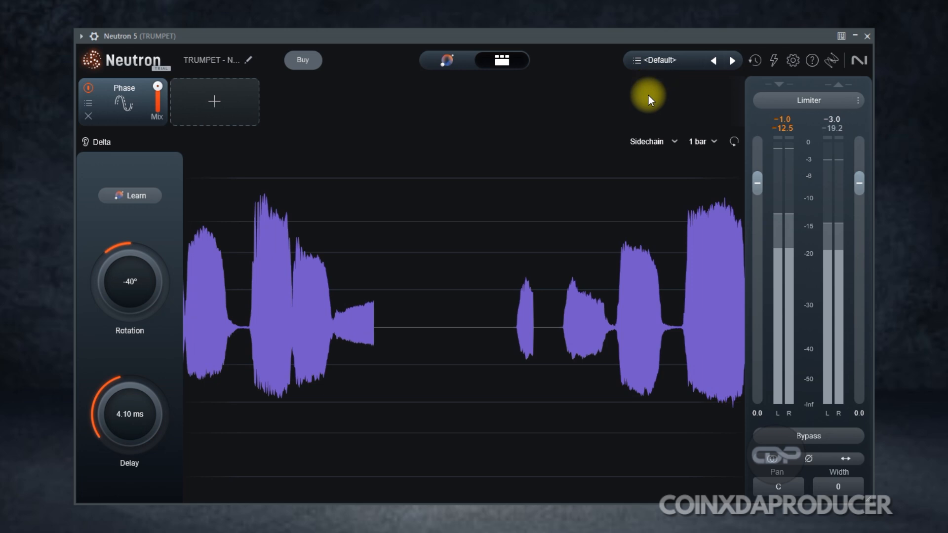
click(795, 436)
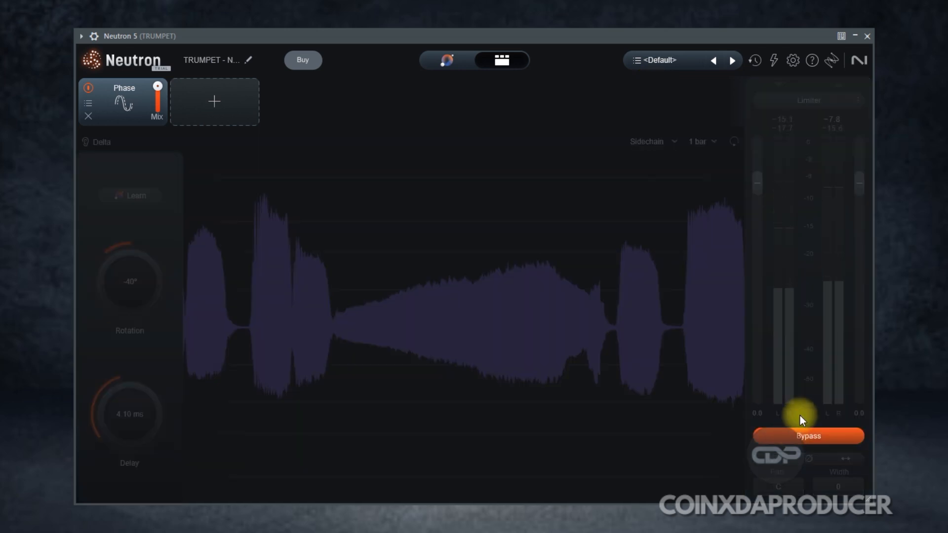
click(827, 436)
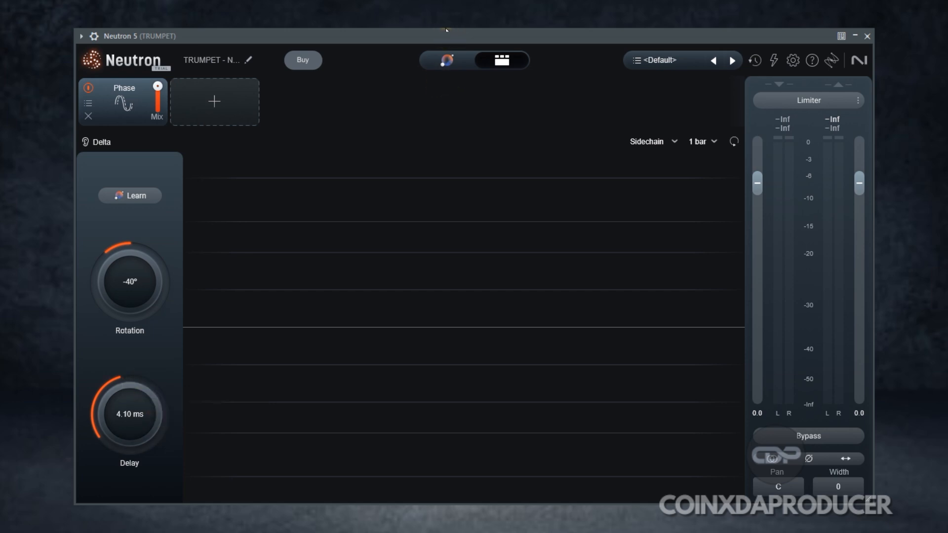
Open the playlist and render Track 3 to a new consolidated audio clip with default settings.
key(F5)
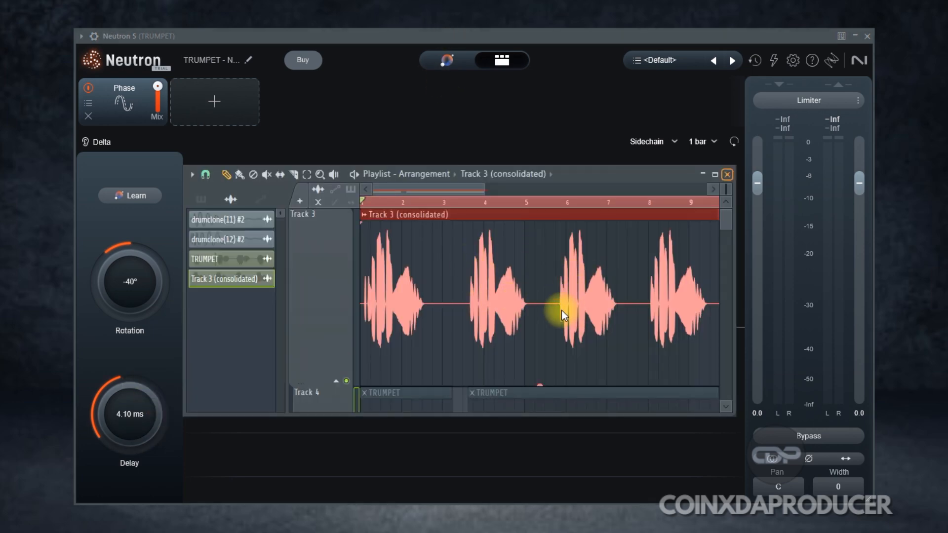
drag(724, 192, 716, 262)
scroll(716, 261, up, 1)
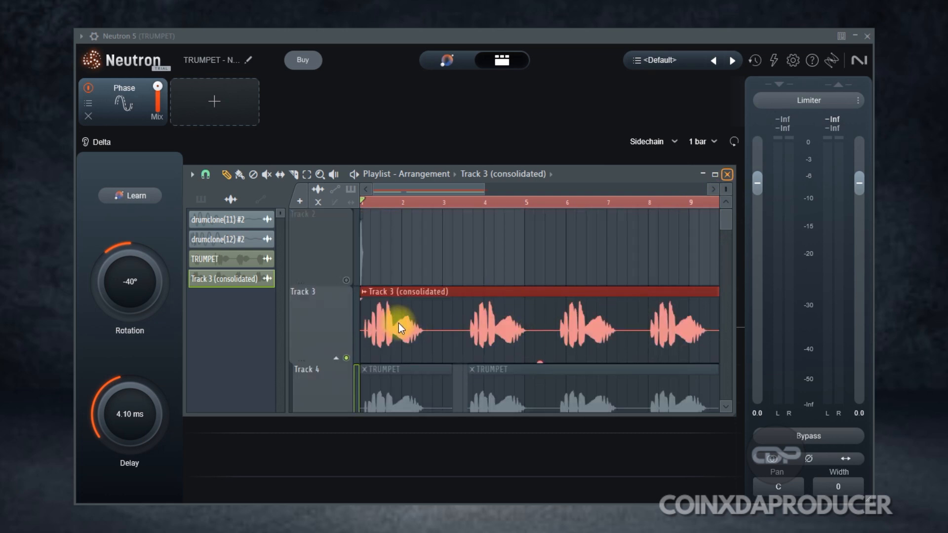
right_click(327, 319)
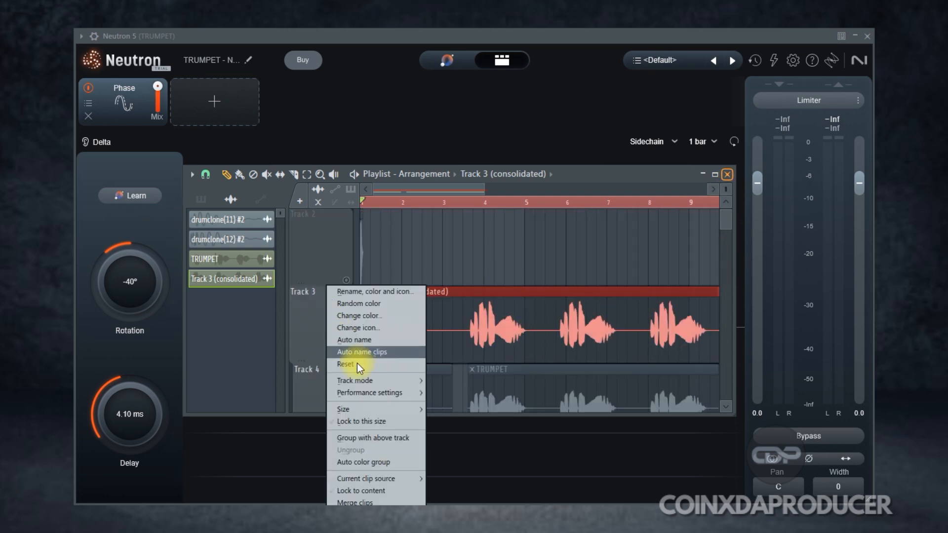
click(462, 501)
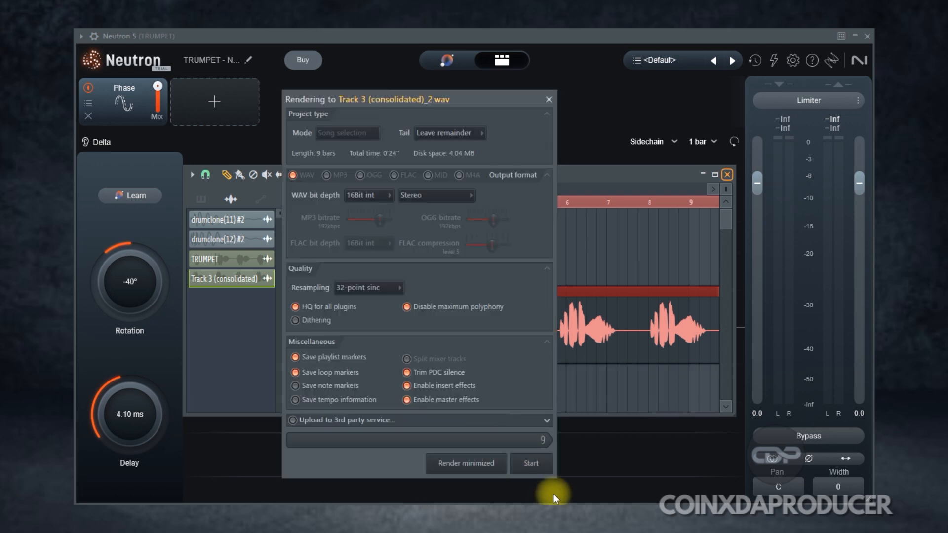
click(536, 465)
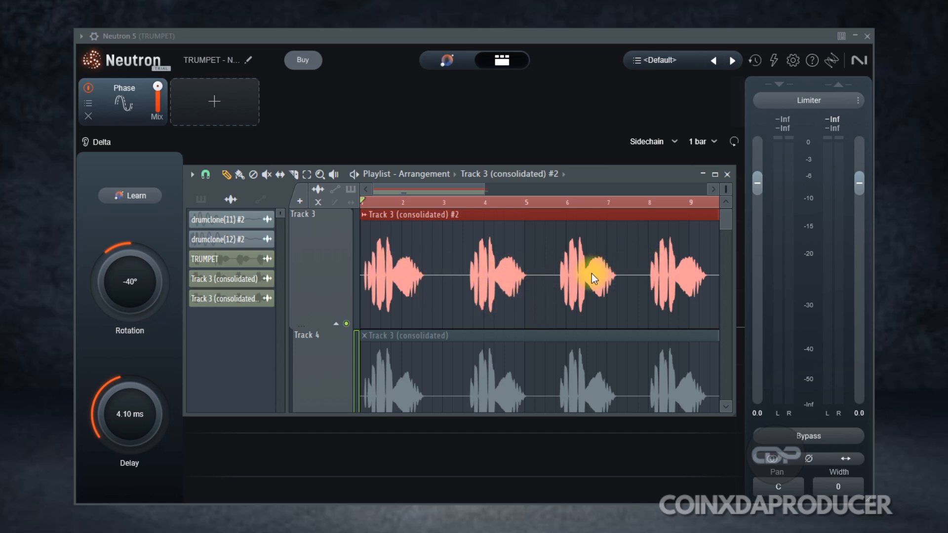
Use the mute tool to unmute and re-mute the original consolidated clip on Track 4 for comparison.
scroll(590, 274, down, 1)
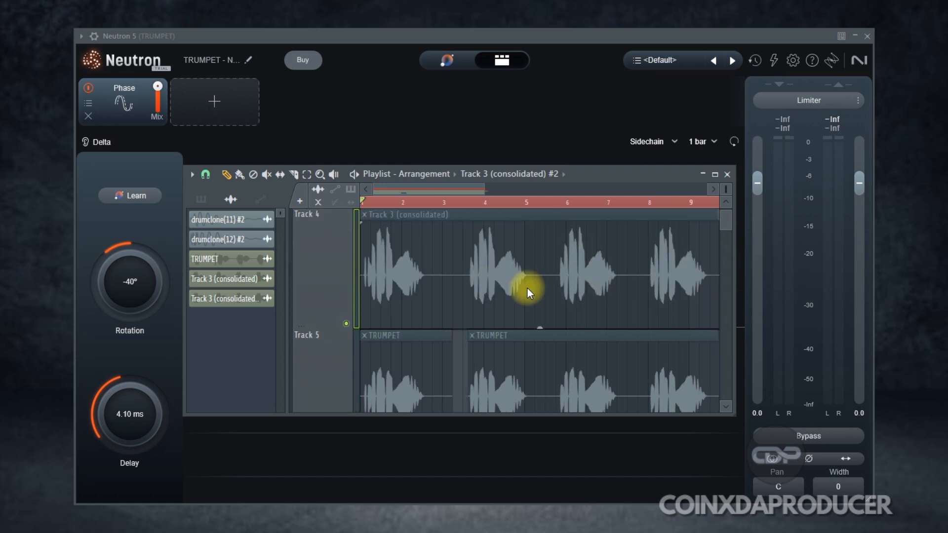
click(267, 175)
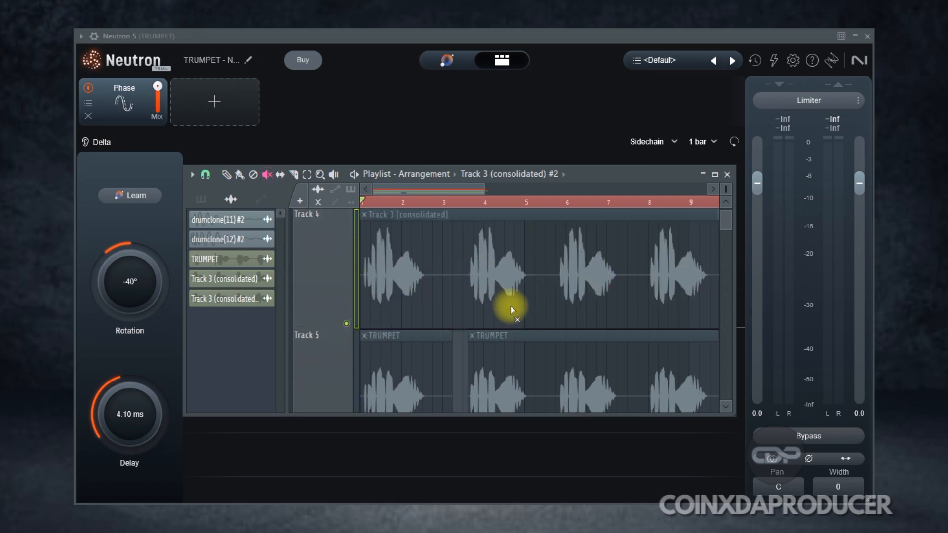
click(513, 311)
scroll(515, 306, up, 1)
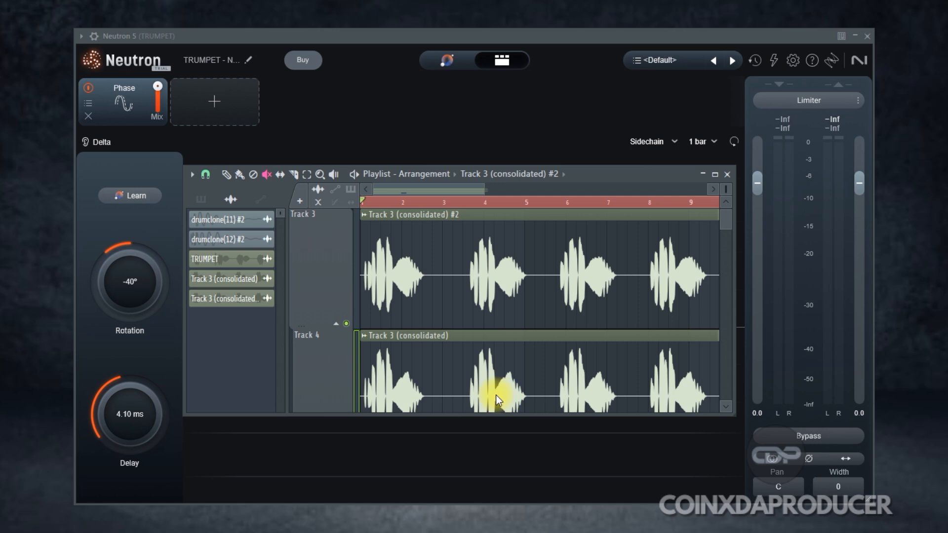
scroll(496, 395, down, 1)
click(500, 271)
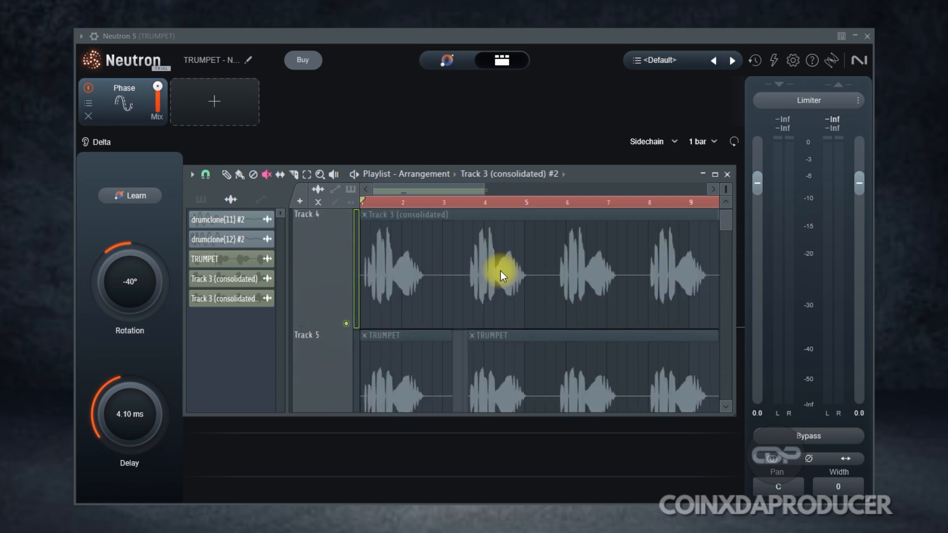
Close the playlist window.
click(705, 172)
click(702, 173)
click(568, 114)
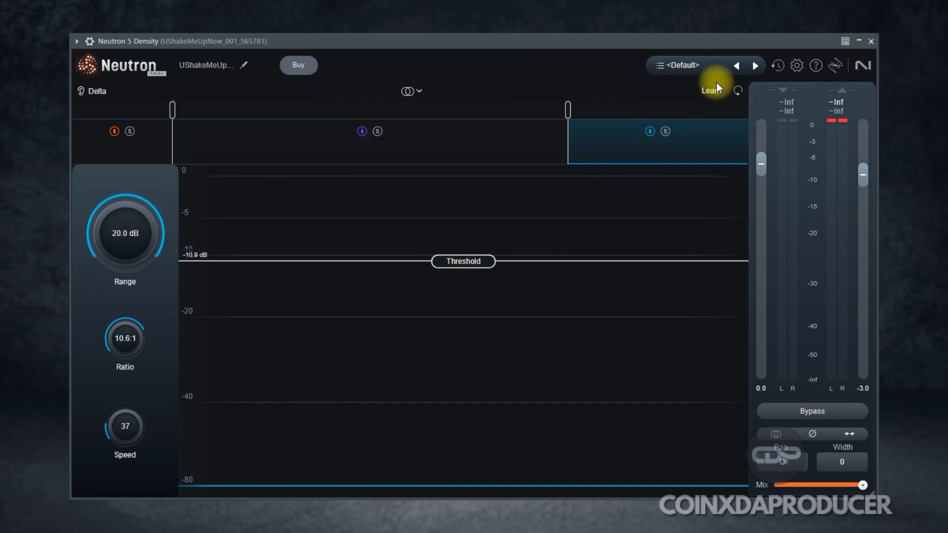
Check the Density module's Stereo and Mid/Side mode options, then preview the vocal clips in the playlist.
click(418, 89)
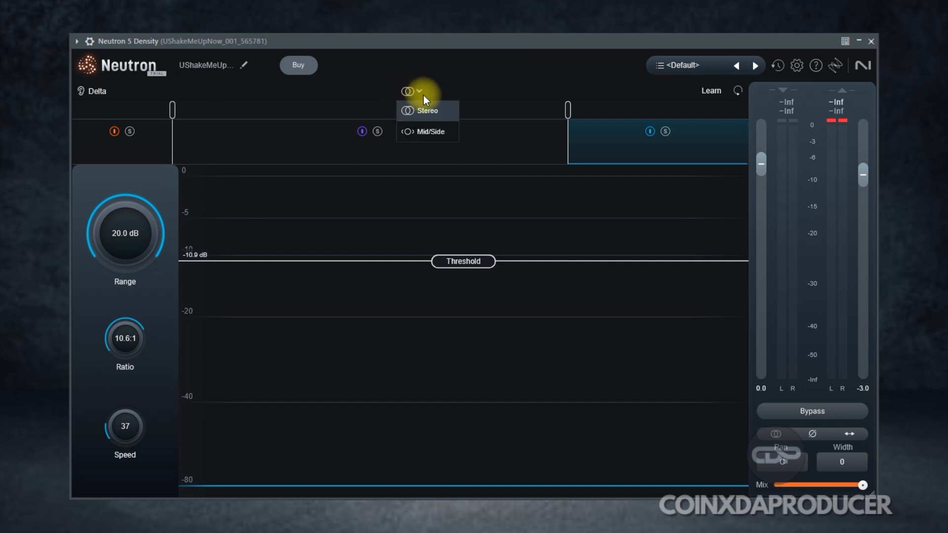
click(131, 84)
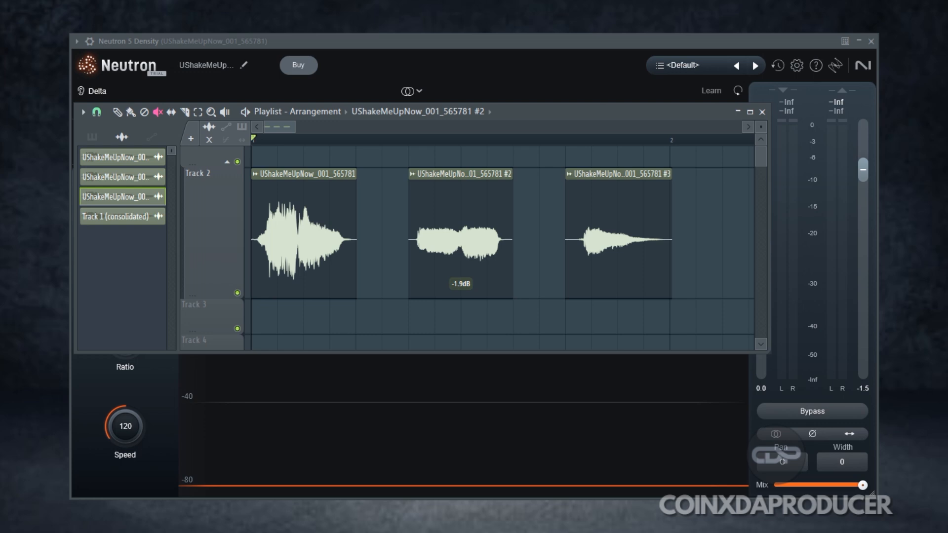
key(space)
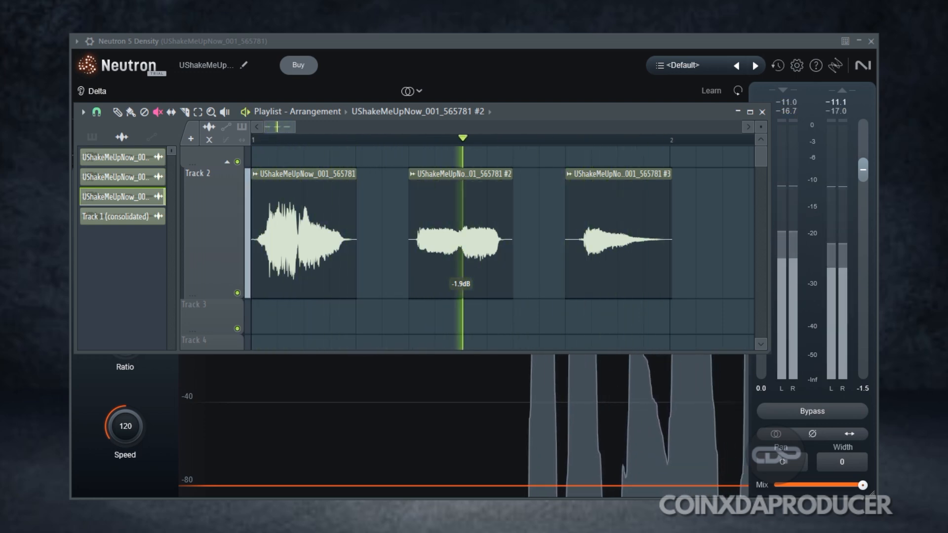
key(space)
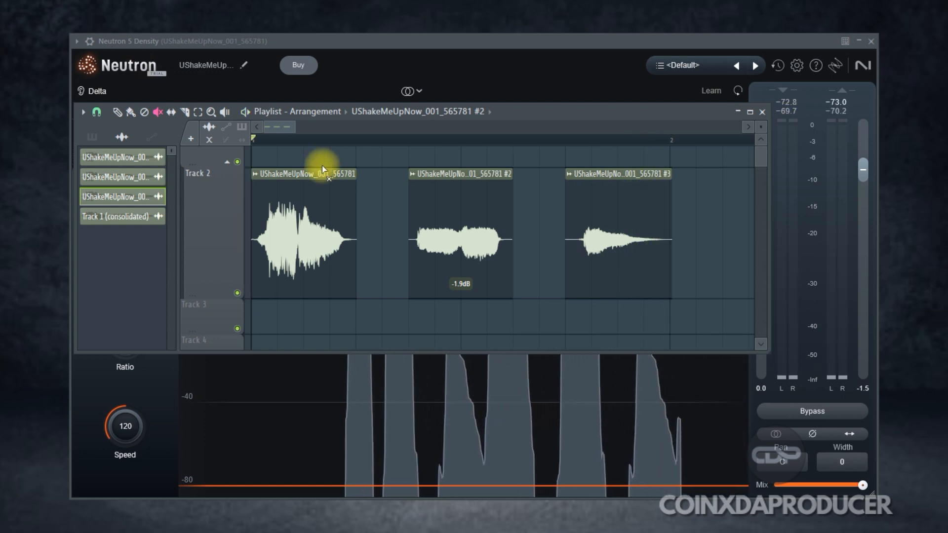
Close the playlist, start playback and lower the Density Threshold to -15.5 dB.
click(759, 110)
key(space)
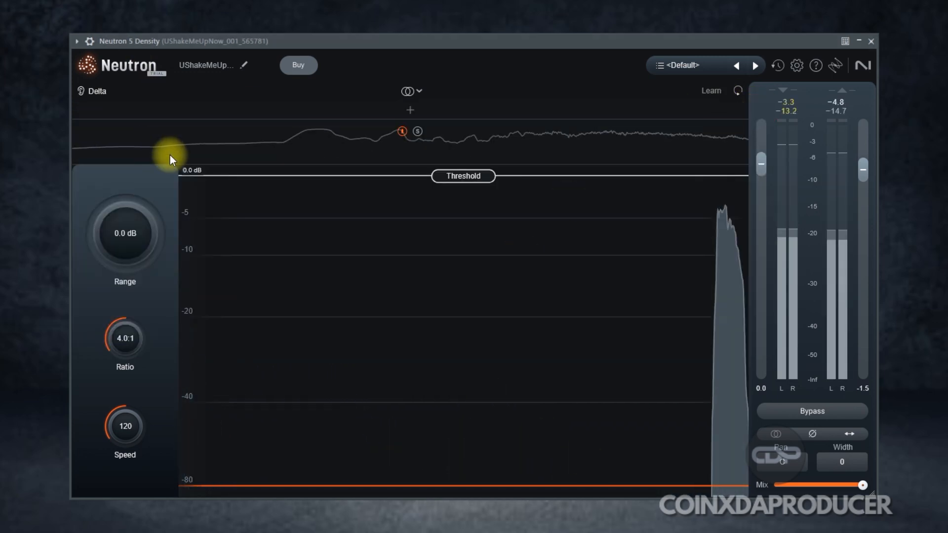
drag(447, 177, 450, 287)
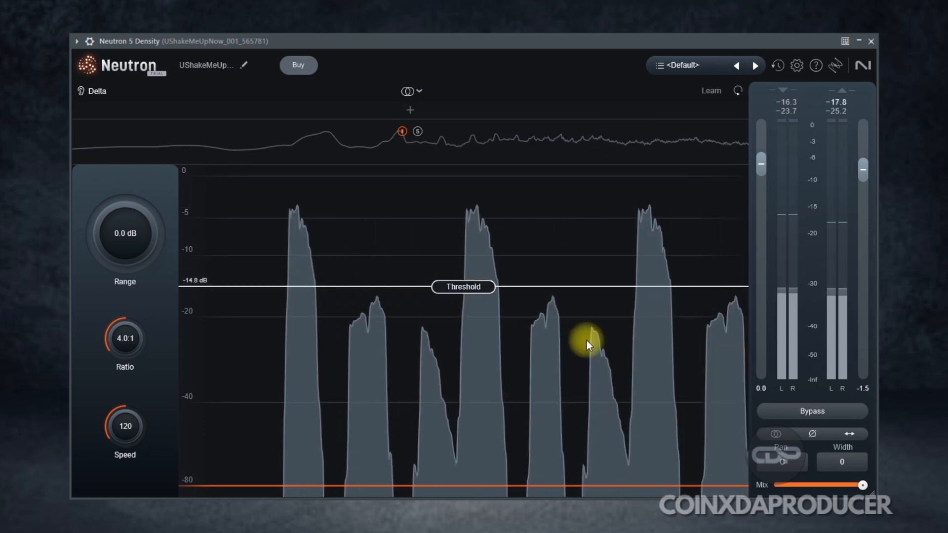
drag(455, 288, 455, 294)
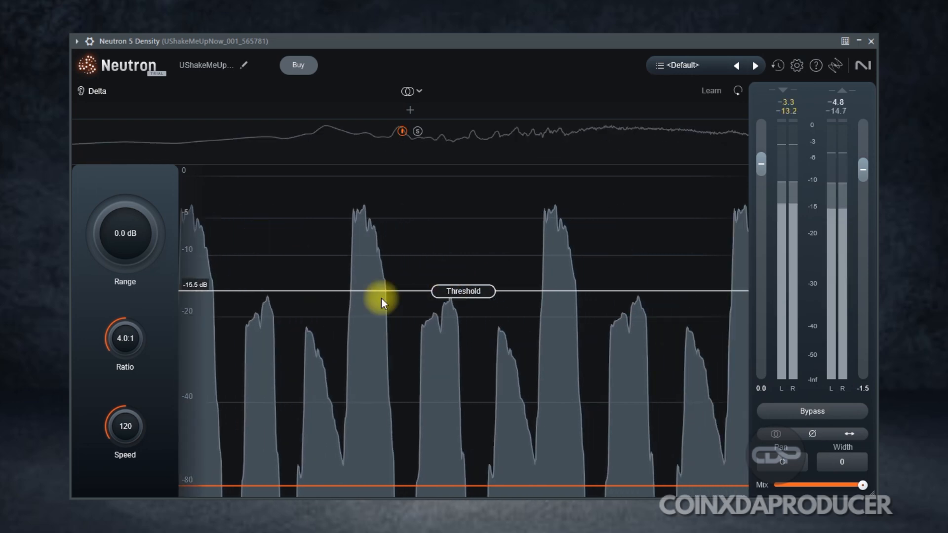
Set Range to 20.0 dB, Ratio to 8.1:1 and Speed to 42, sweeping Range to 0 dB and back.
drag(163, 255, 74, 94)
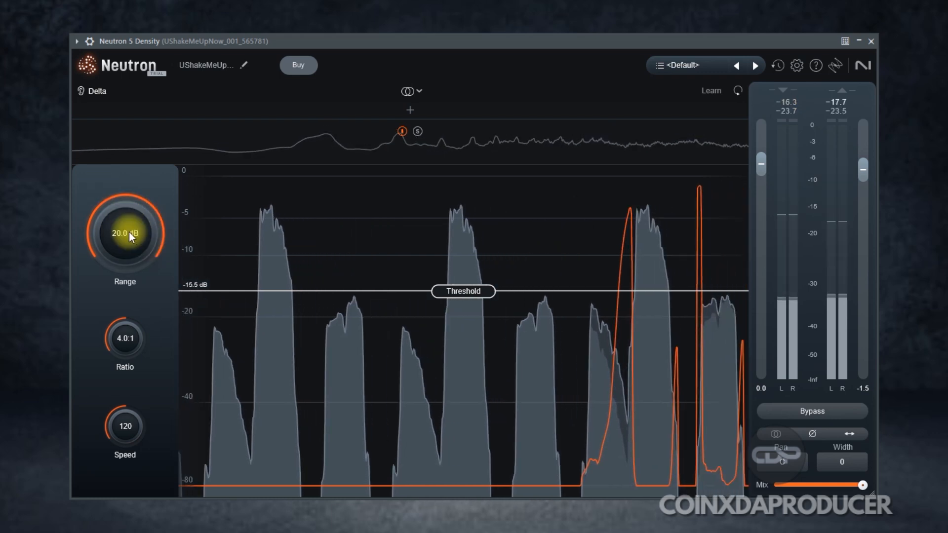
drag(126, 339, 109, 308)
drag(129, 427, 136, 476)
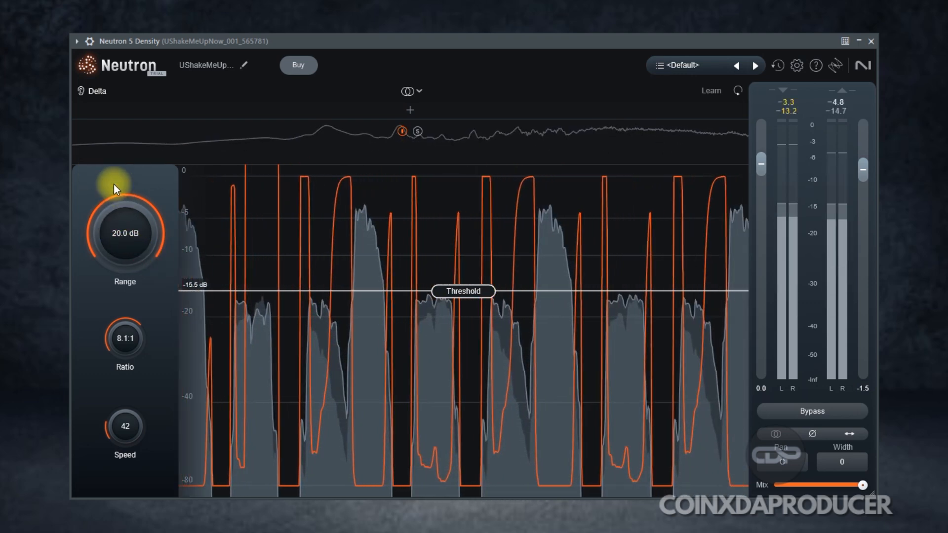
drag(114, 207, 163, 427)
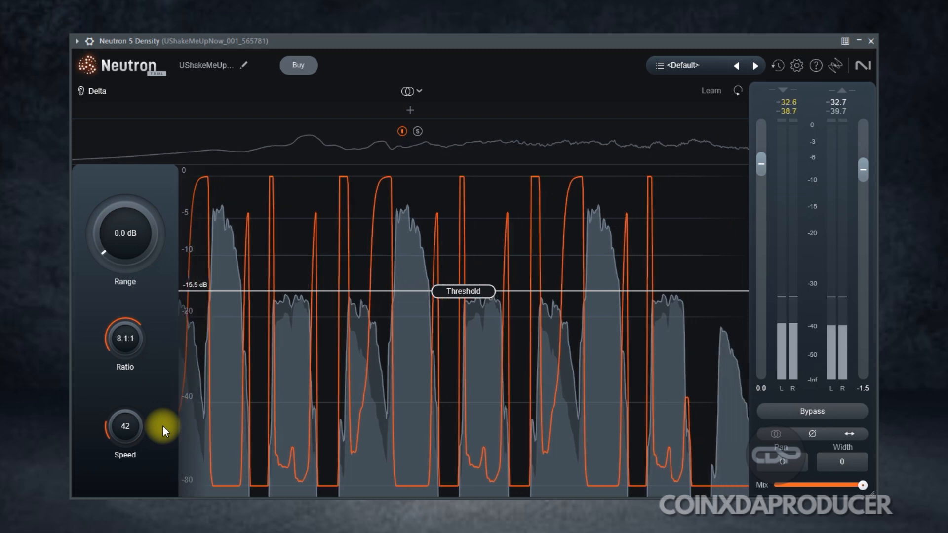
drag(163, 427, 79, 201)
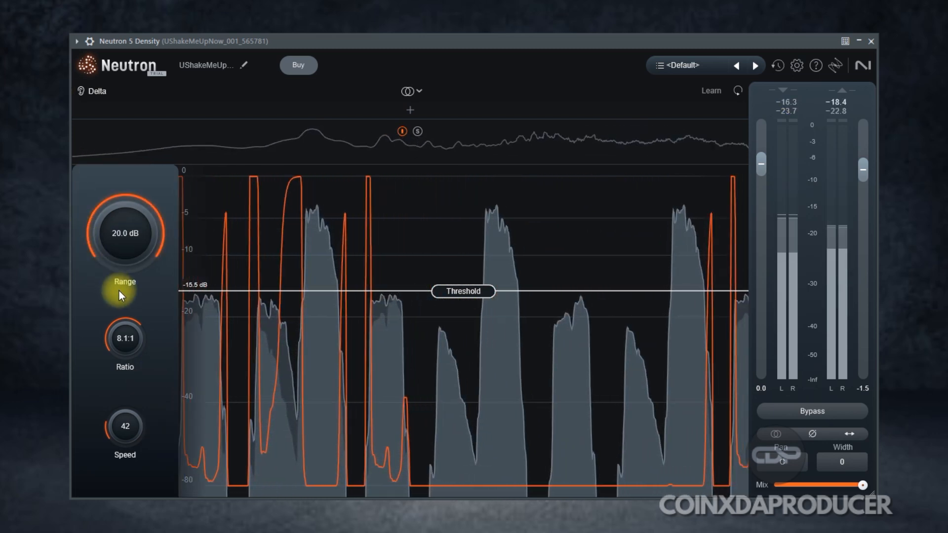
Adjust Ratio and Speed, finishing at a 12.7:1 ratio and a speed of 34.
drag(126, 319, 198, 497)
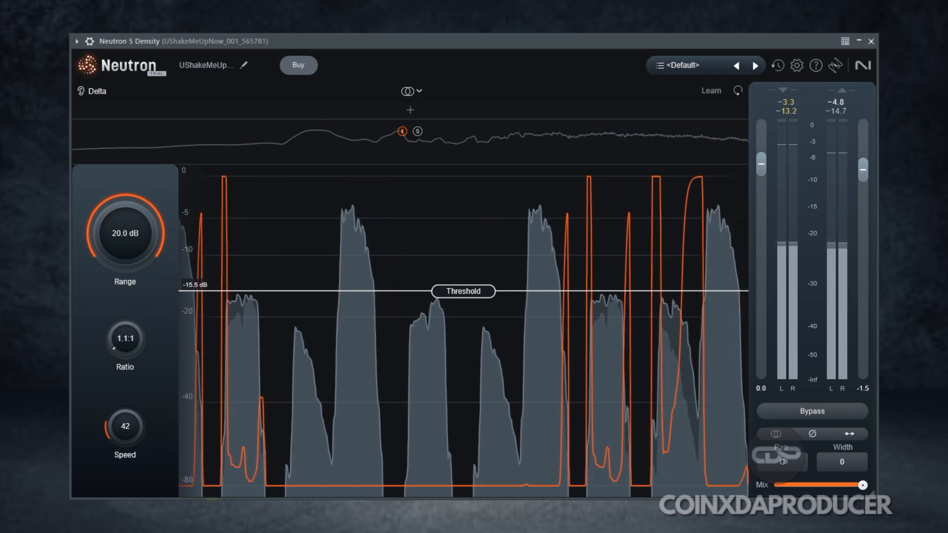
mouse_move(128, 352)
mouse_down()
mouse_move(84, 89)
mouse_move(69, 97)
mouse_move(128, 366)
mouse_up()
drag(125, 425, 125, 346)
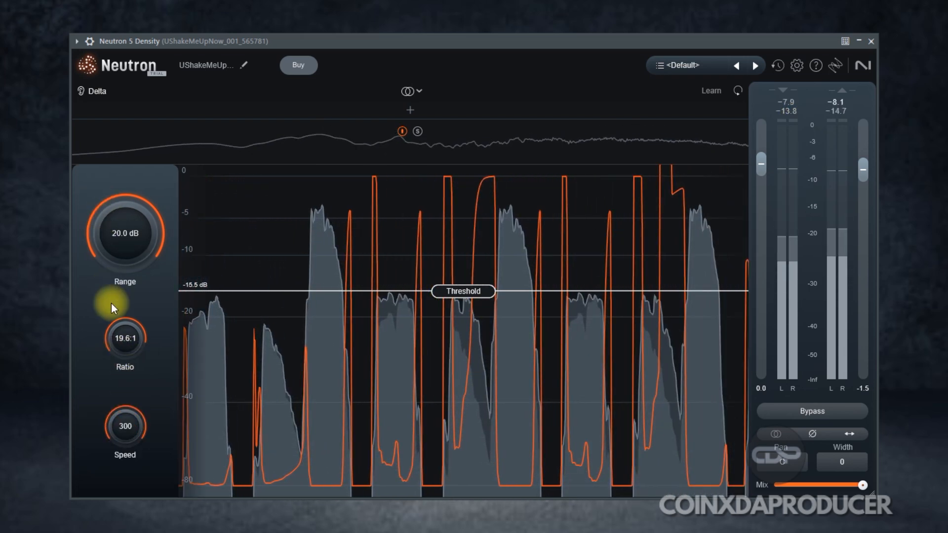
drag(127, 416, 131, 519)
drag(138, 340, 133, 346)
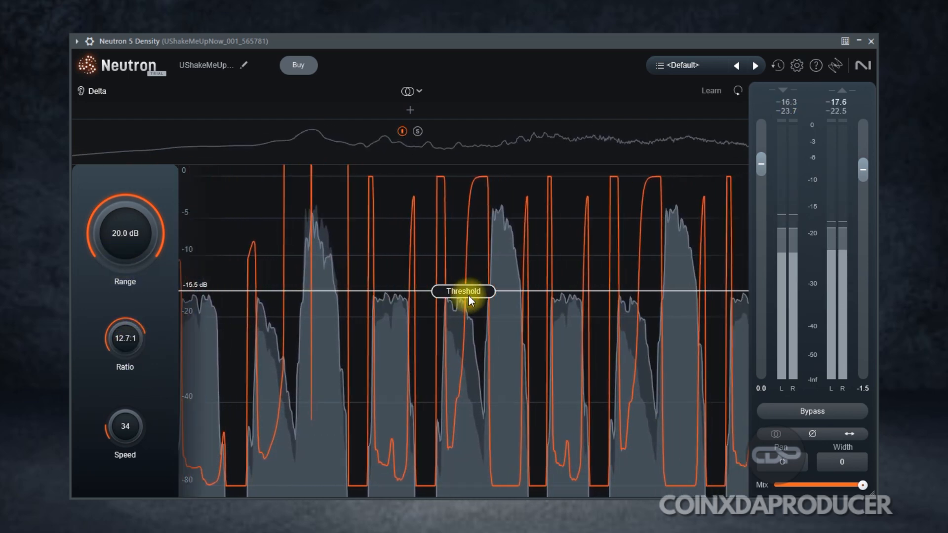
Raise the Threshold to -5.1 dB and toggle Bypass on and off to compare the compressed vocal.
drag(469, 295, 471, 203)
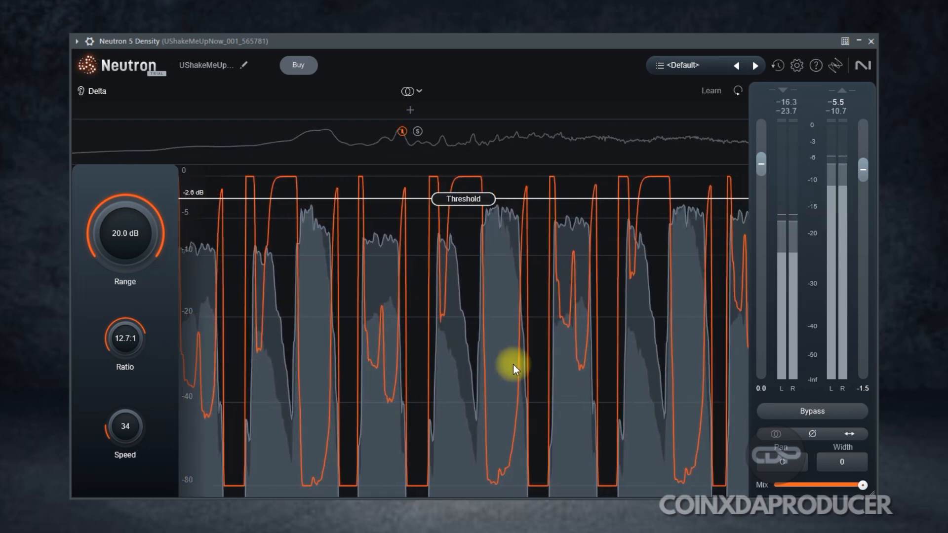
drag(465, 200, 463, 218)
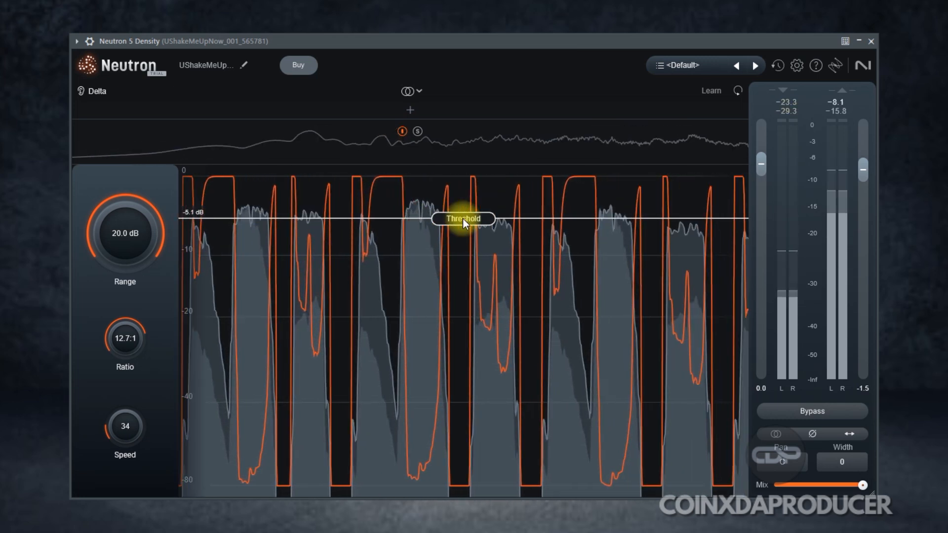
click(795, 412)
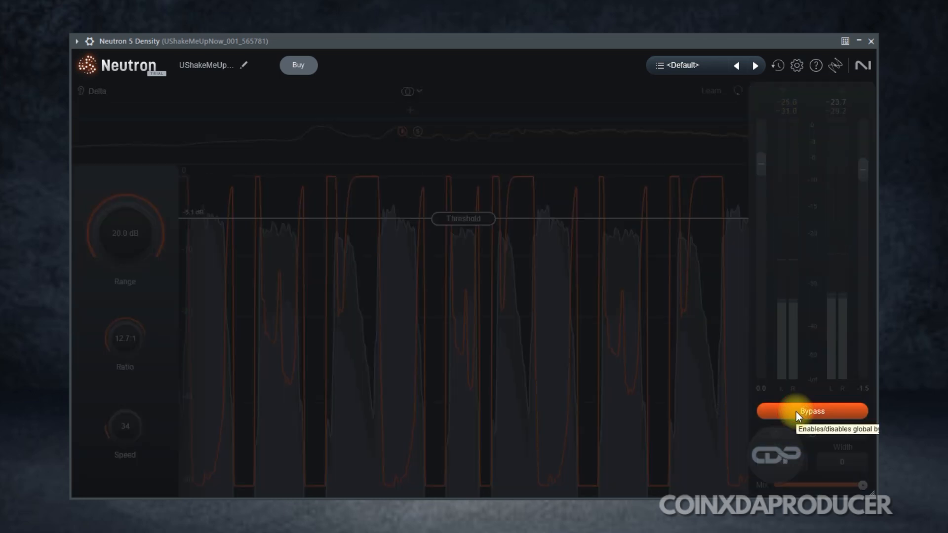
click(796, 412)
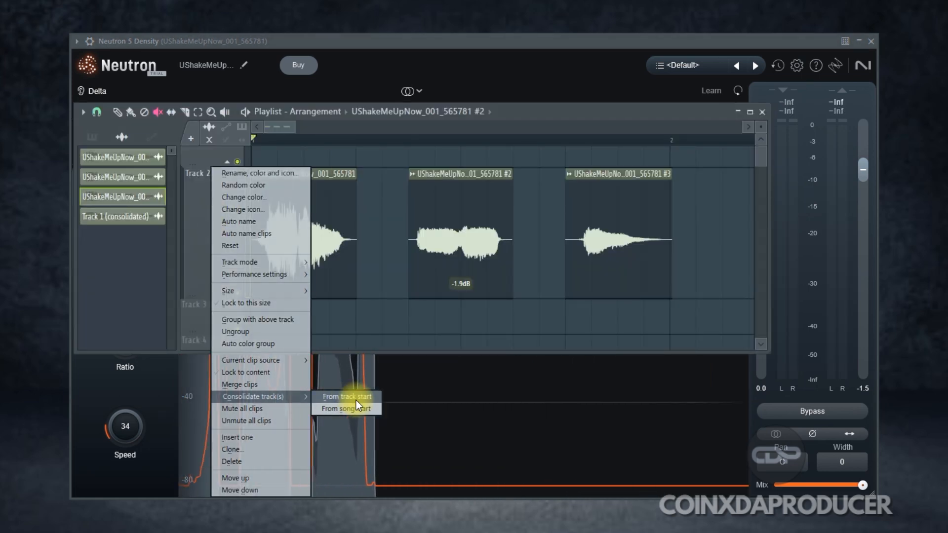
Stop playback and open the playlist to compare the consolidated Track 2 clip with the original vocal clips.
click(356, 400)
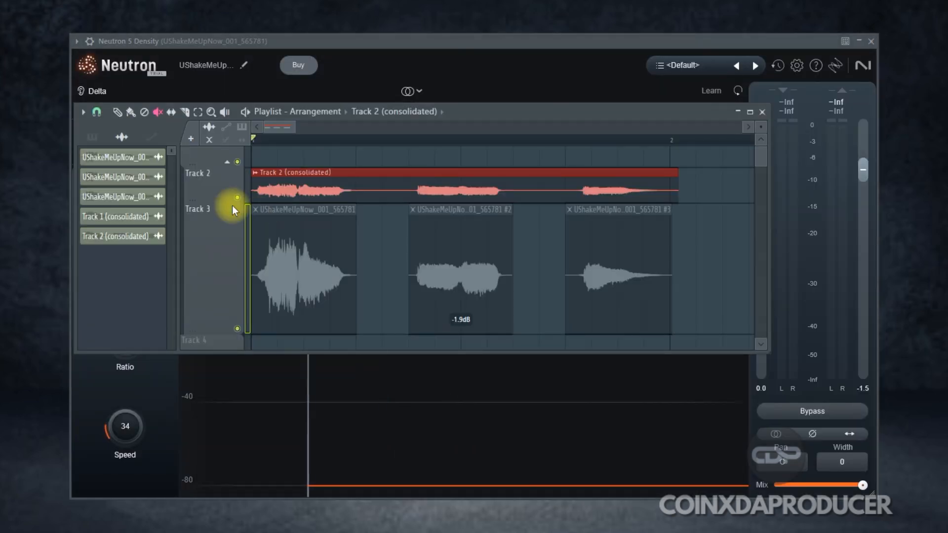
drag(232, 211, 370, 270)
scroll(373, 268, down, 1)
drag(375, 354, 376, 442)
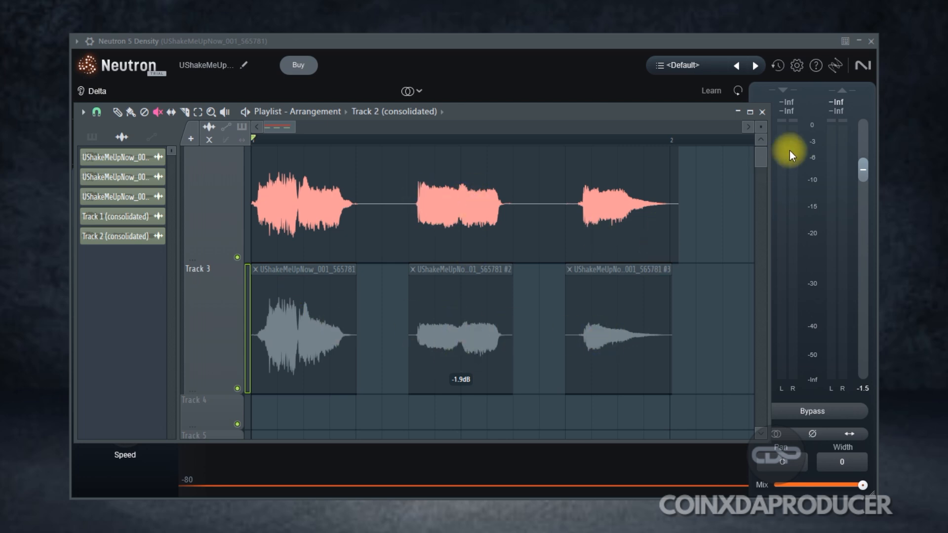
Return to the Density module and raise the Threshold to -2.3 dB.
click(762, 112)
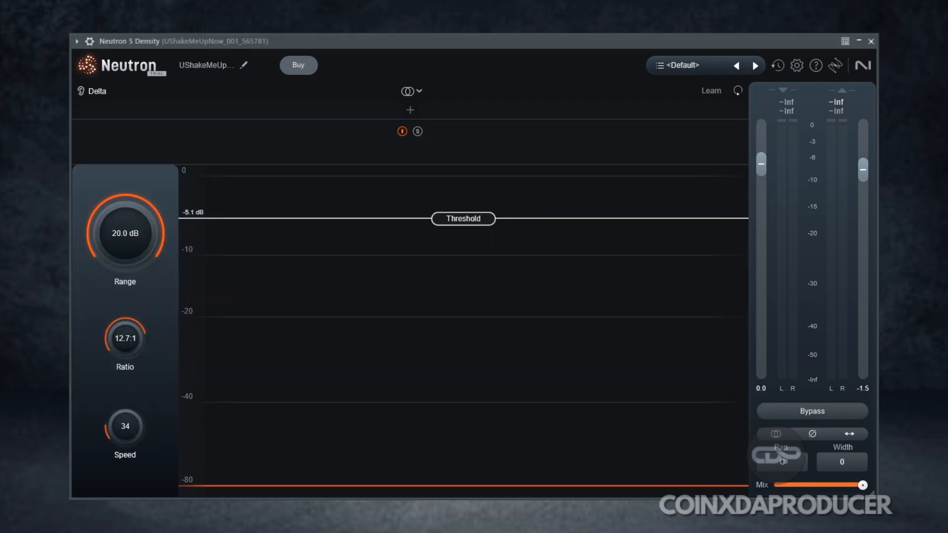
drag(471, 221, 467, 198)
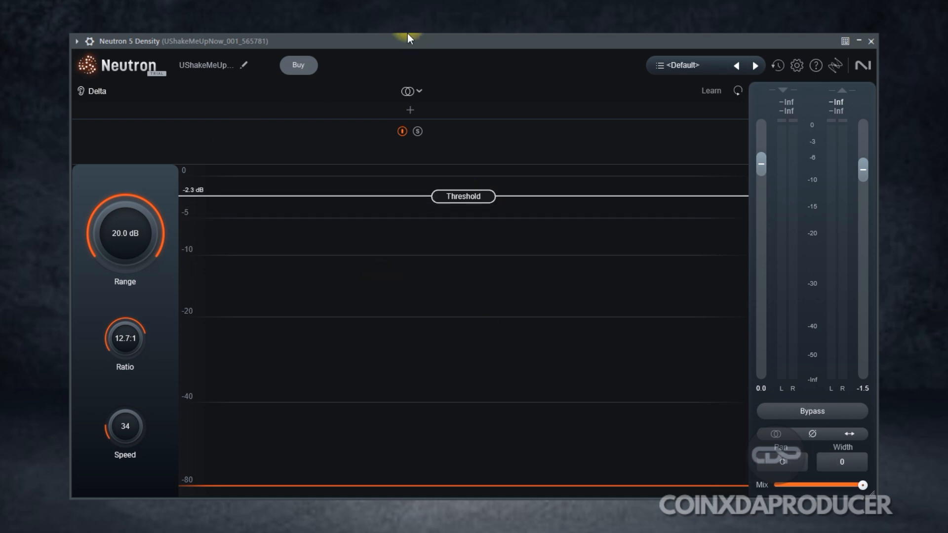
Start playback and mute the consolidated track so the original vocal clips play through Density.
key(F5)
click(238, 256)
click(237, 389)
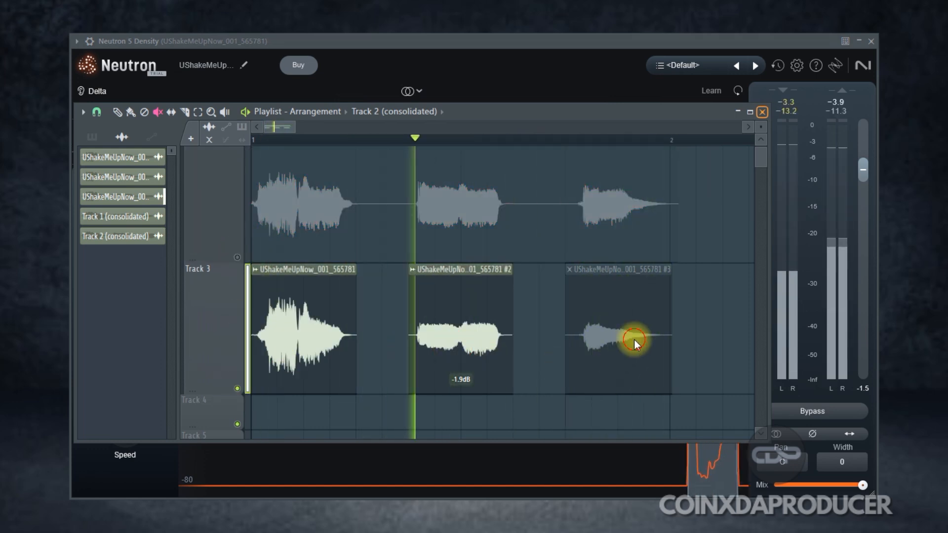
Adjust the Density Threshold, settling at -0.4 dB.
click(763, 112)
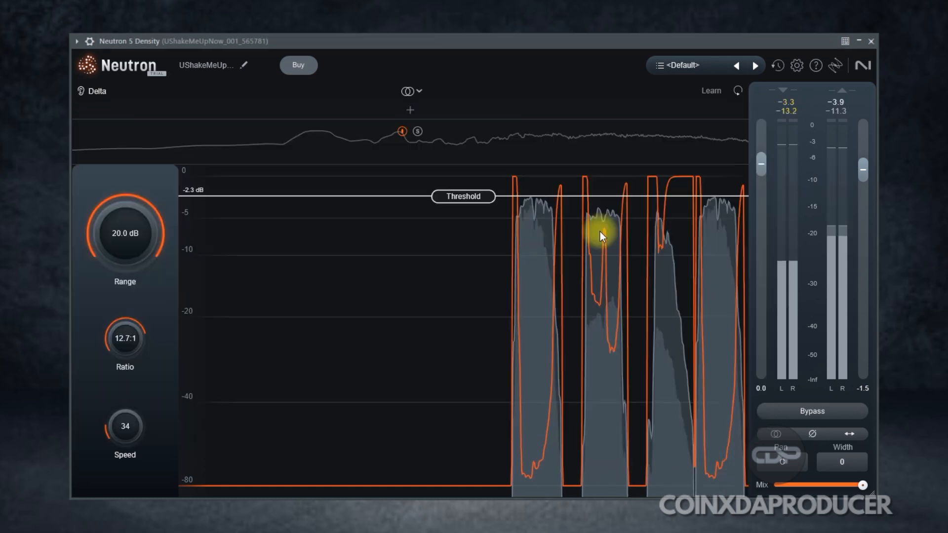
drag(469, 198, 469, 176)
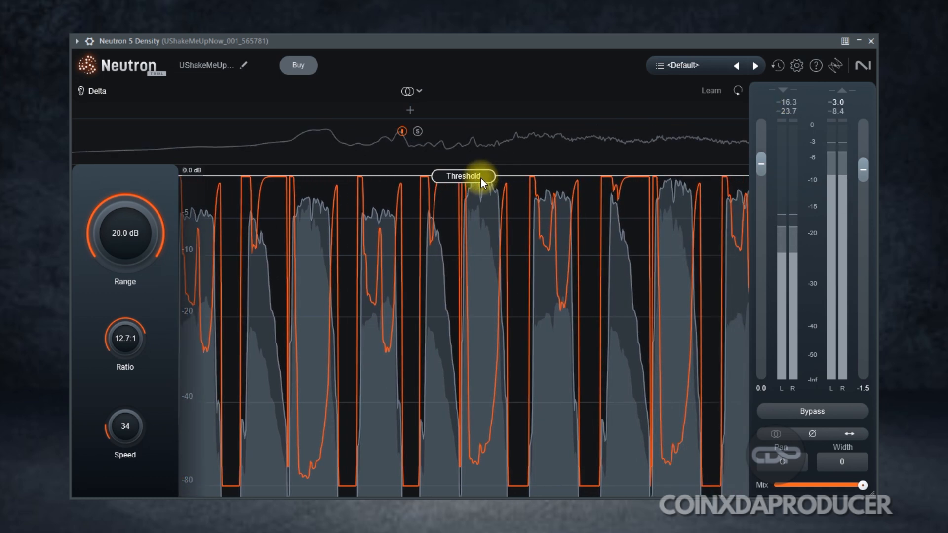
drag(481, 178, 530, 206)
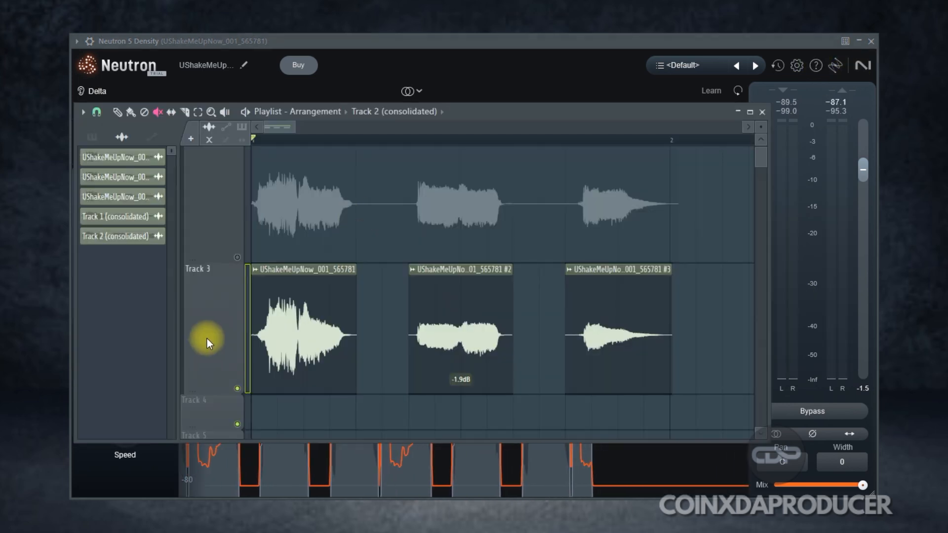
Consolidate the processed vocal clips, rendering them to Track 3 (consolidated).wav.
right_click(207, 339)
click(298, 491)
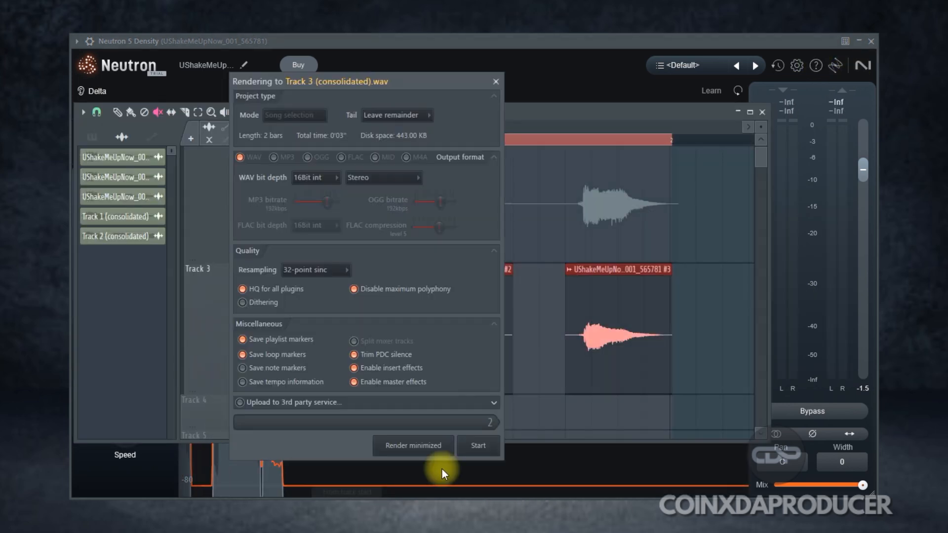
click(477, 446)
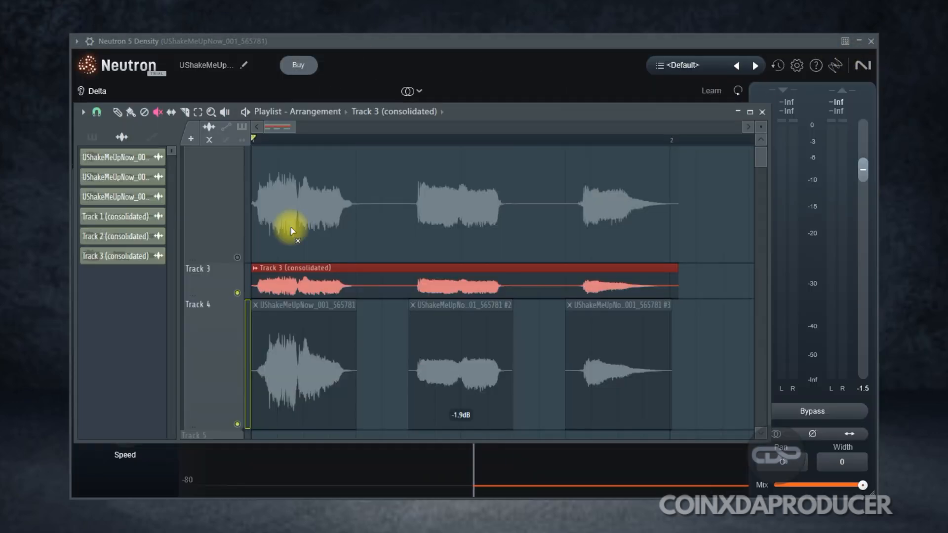
Compare the rendered Track 3 clip with the original vocal clips in the playlist.
drag(213, 297, 221, 380)
scroll(389, 295, down, 2)
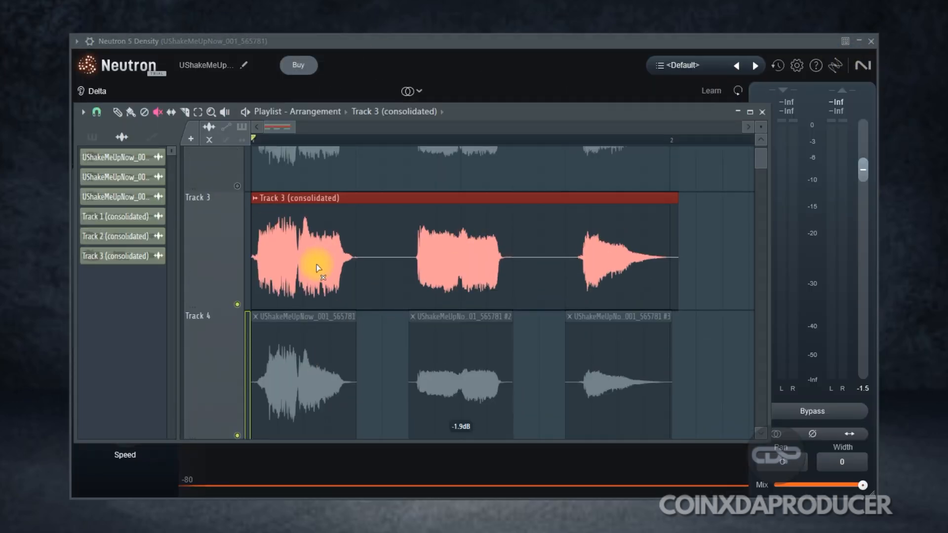
scroll(317, 268, down, 1)
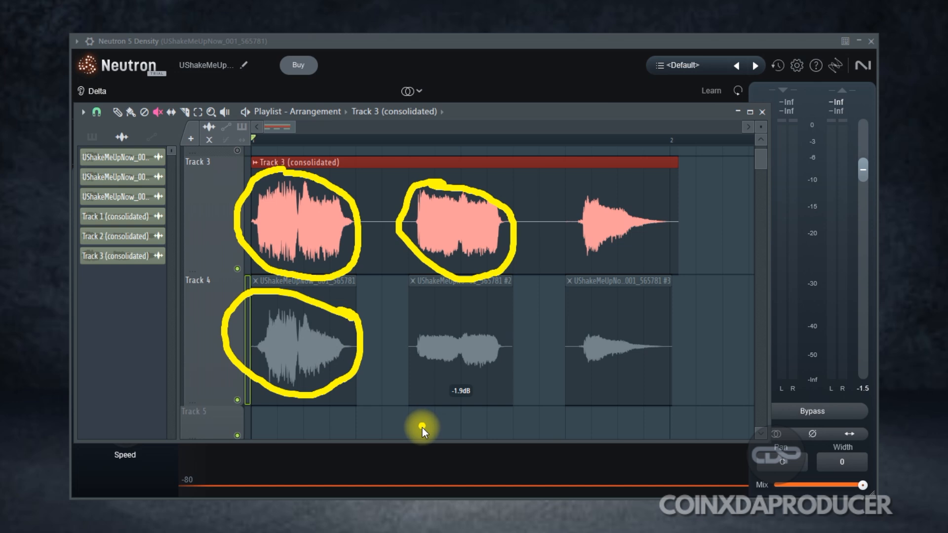
drag(423, 218, 437, 238)
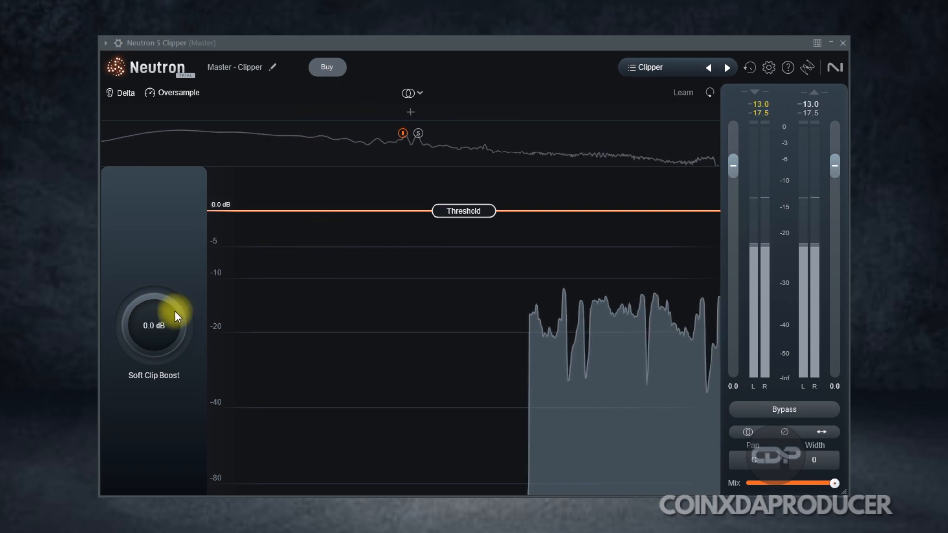
In the Clipper module on the master, set Soft Clip Boost to 14.0 dB.
drag(163, 324, 148, 237)
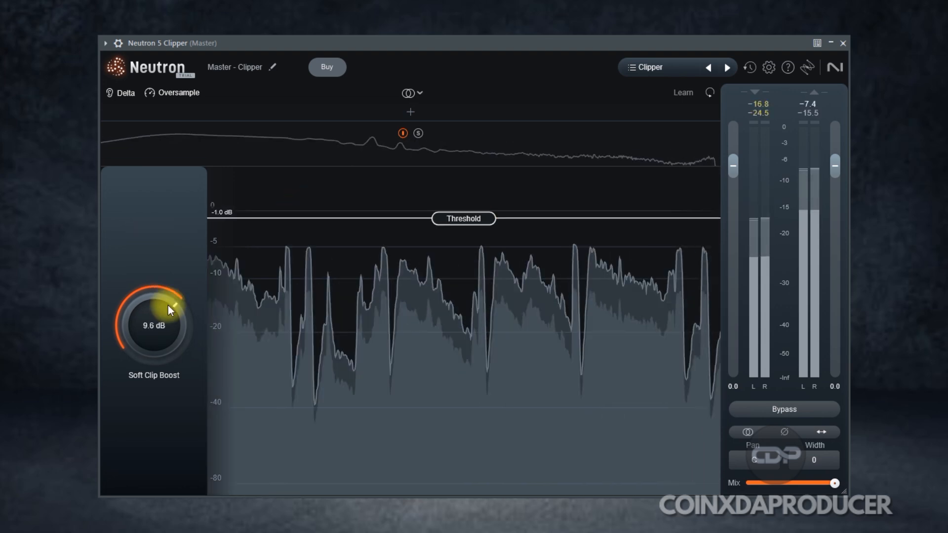
drag(169, 305, 175, 338)
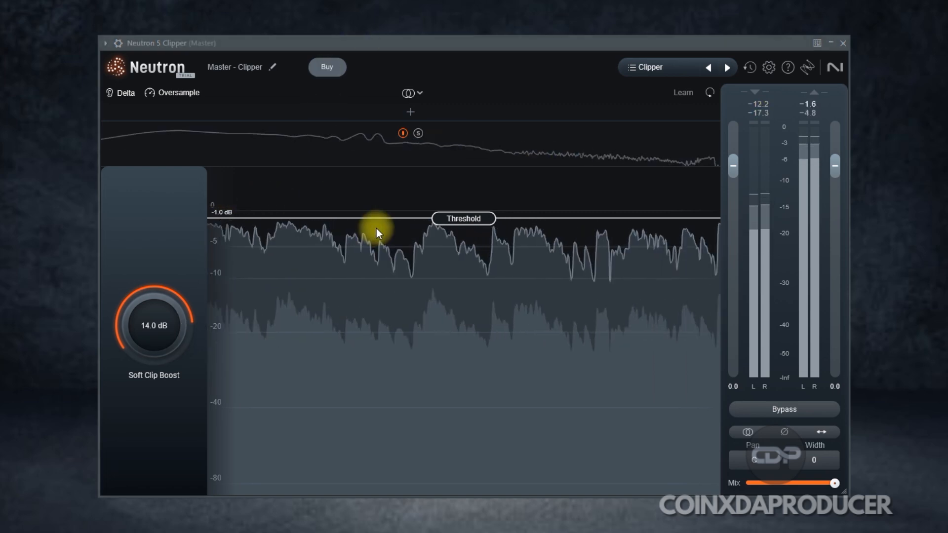
Set the Clipper Threshold to -0.1 dB.
drag(456, 219, 464, 289)
drag(466, 221, 465, 213)
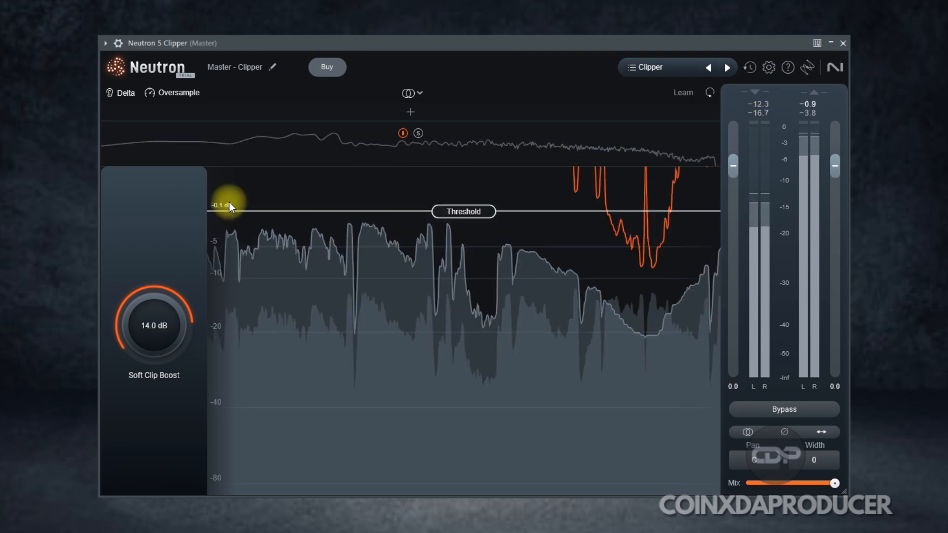
Set Soft Clip Boost to 13.7 dB and toggle Bypass on and off to compare.
drag(154, 326, 654, 478)
click(793, 408)
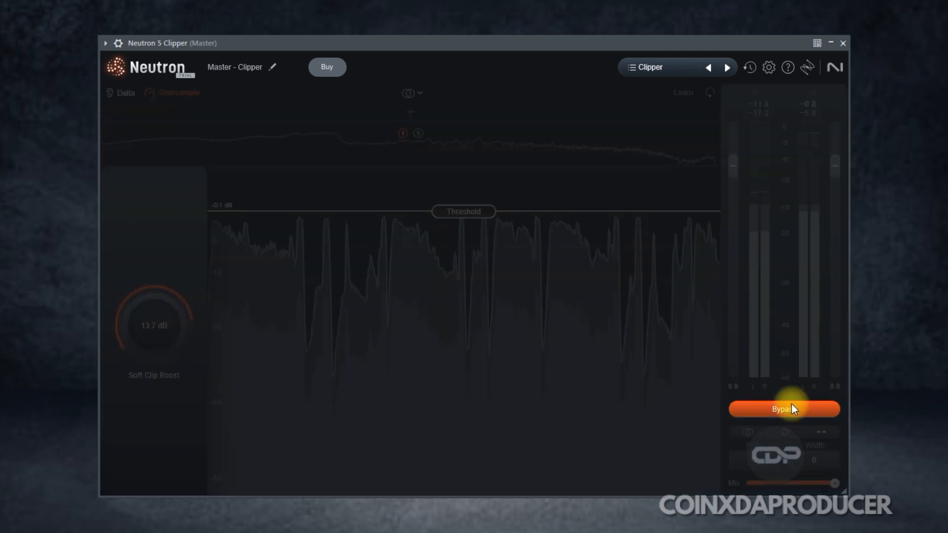
click(788, 409)
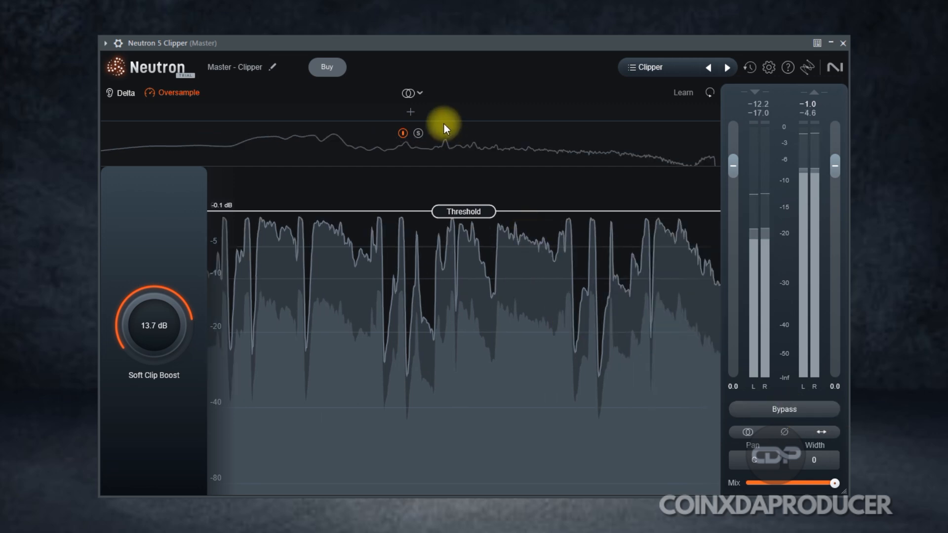
Split the Clipper into three bands and run Learn to set them automatically.
click(412, 112)
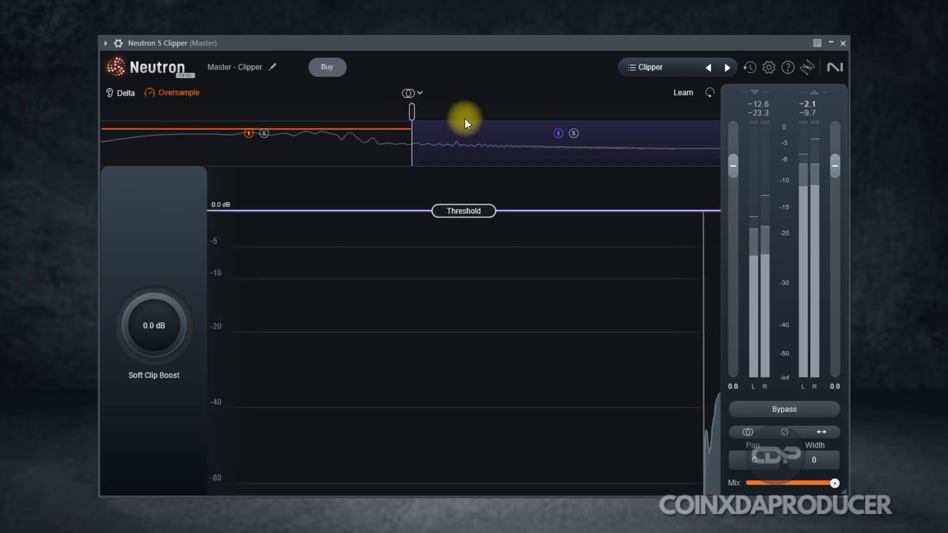
click(565, 112)
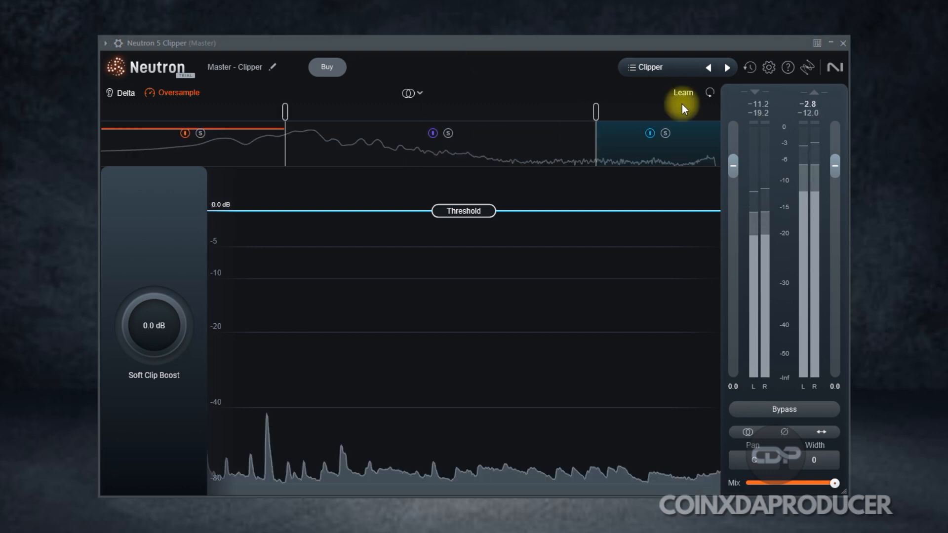
click(678, 87)
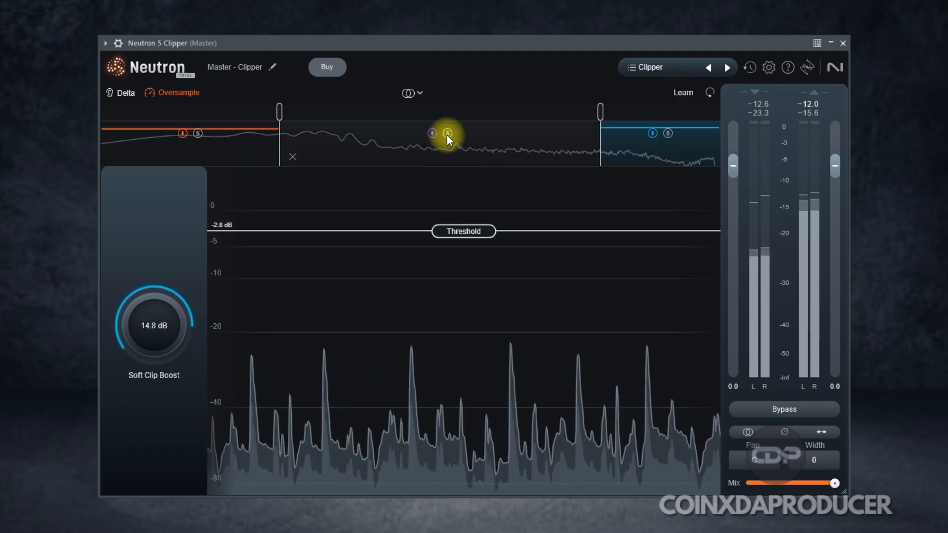
Solo the middle band and set its Soft Clip Boost to 14.8 dB.
click(447, 136)
click(492, 148)
drag(163, 318, 124, 181)
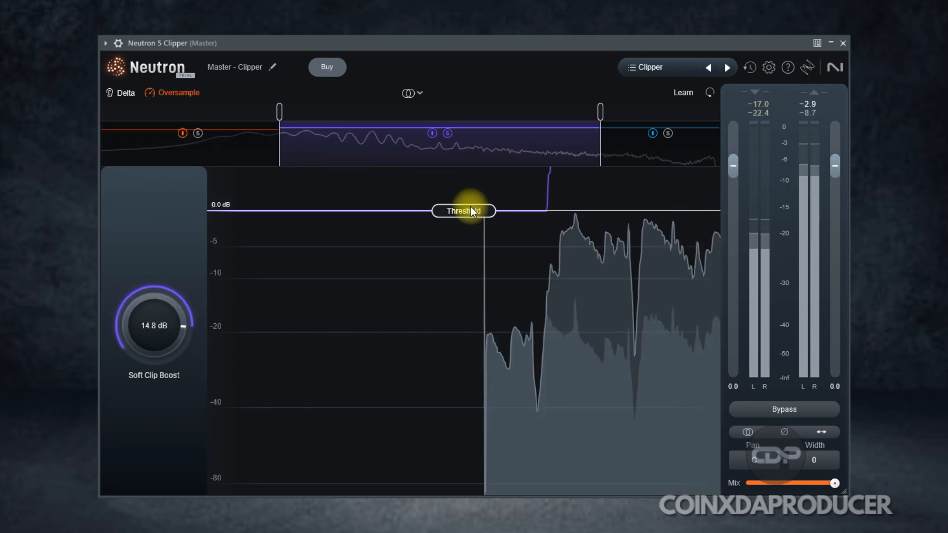
Set the middle band's Threshold to -0.1 dB and turn its solo off.
click(468, 223)
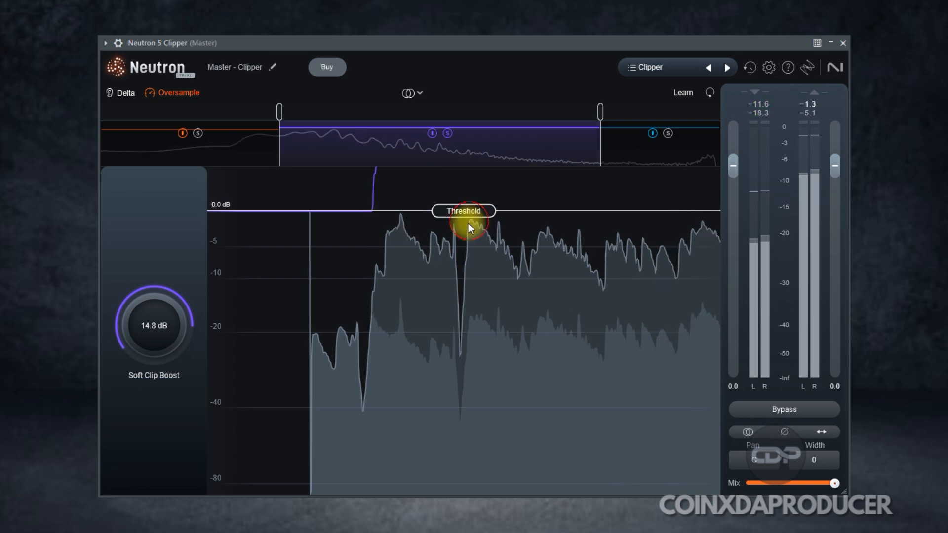
drag(465, 211, 478, 216)
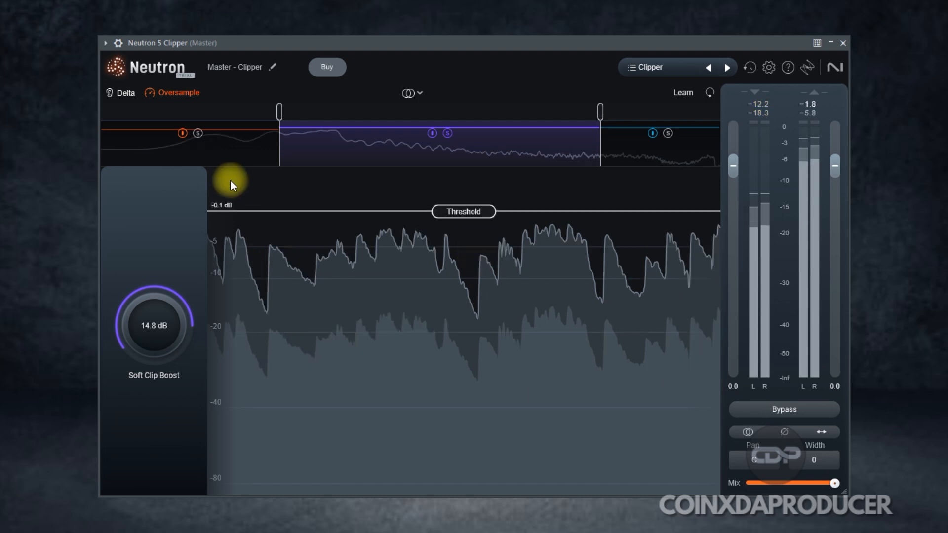
click(447, 136)
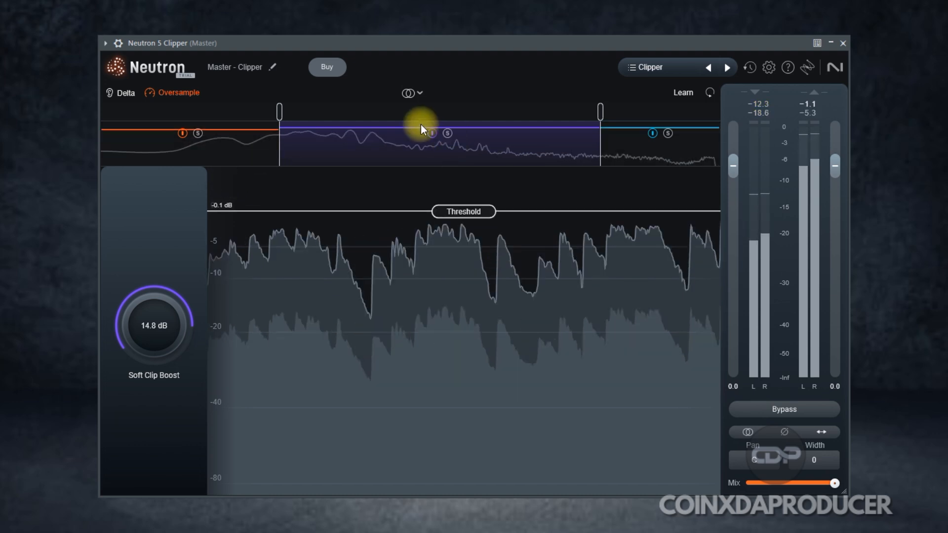
Select the low band and lower its Soft Clip Boost to 13.1 dB.
click(222, 154)
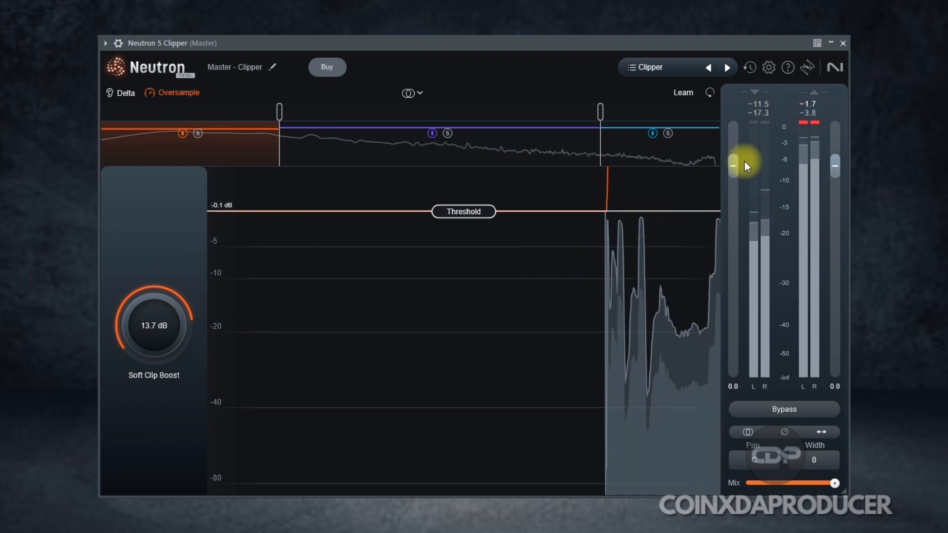
click(809, 122)
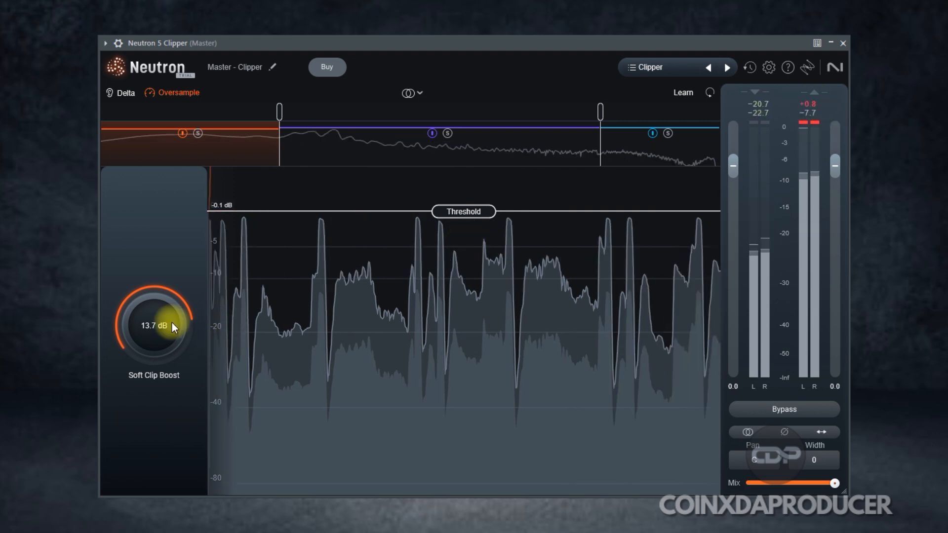
drag(166, 327, 166, 330)
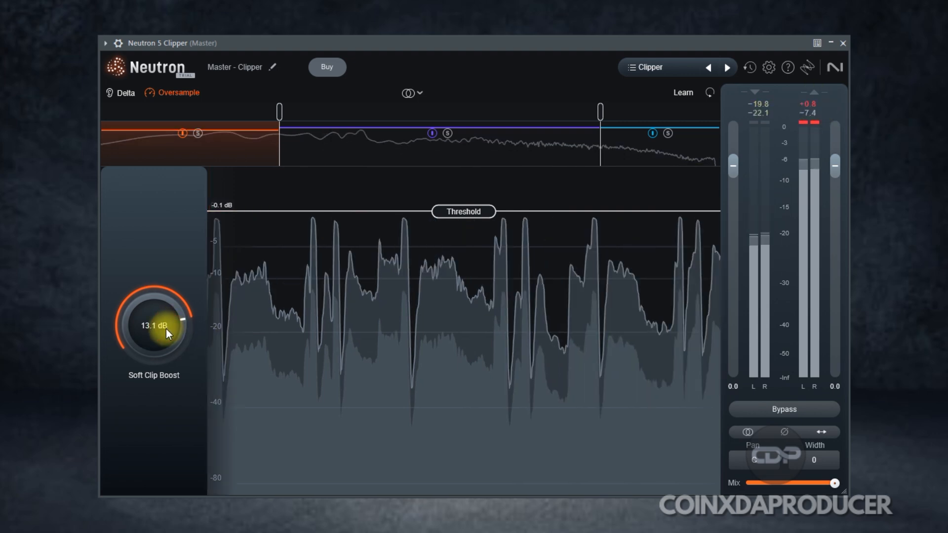
Select the high band of the Clipper and solo it.
click(665, 148)
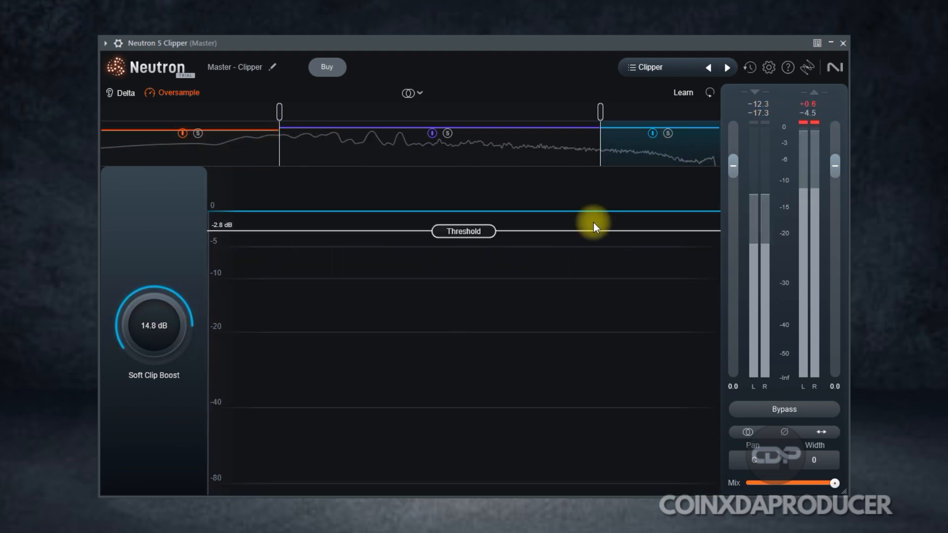
drag(594, 222, 468, 334)
click(669, 130)
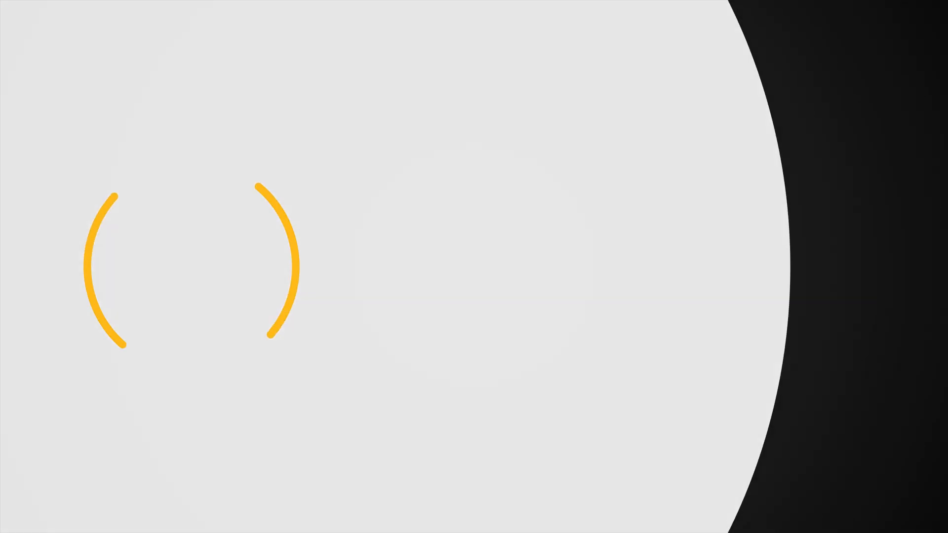